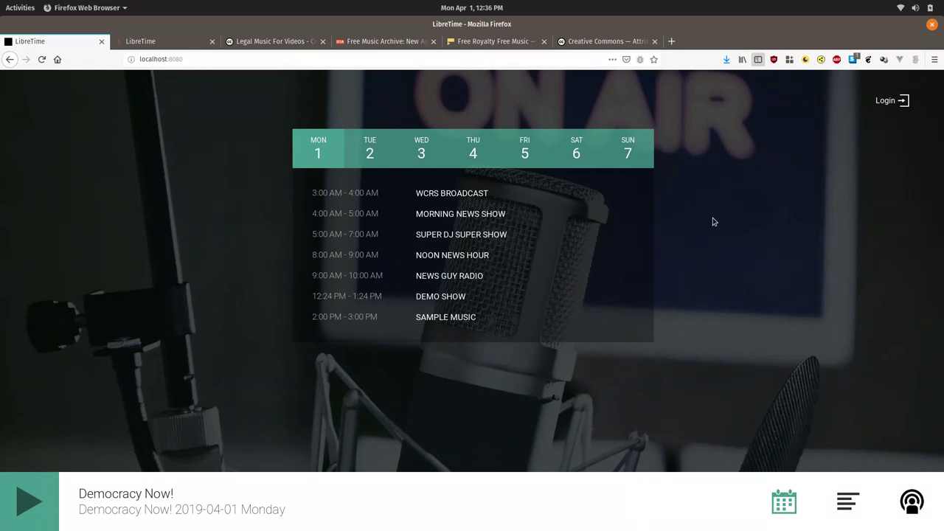
- Browse the CC-licensed music sites, the Free Music Archive New Age tracks and a royalty-free catalogue
{"action": "left_click", "coordinate": [257, 37]}
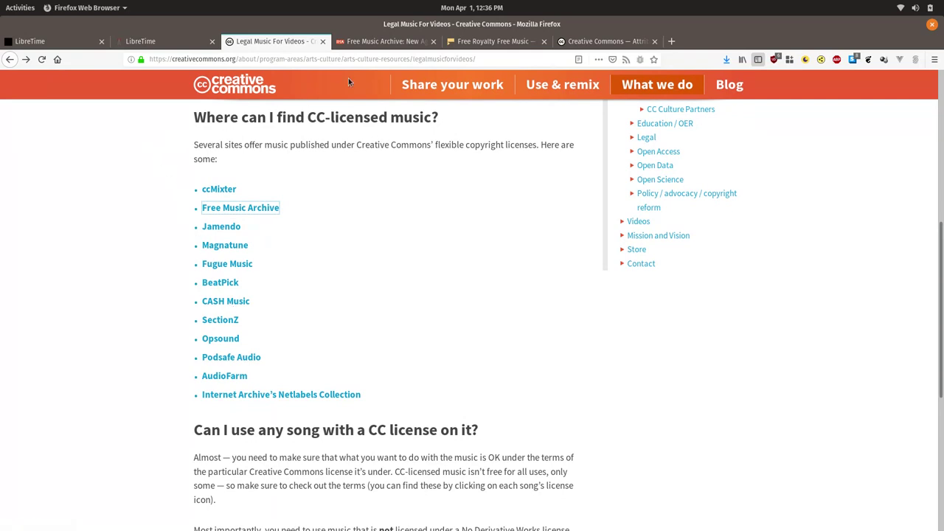
{"action": "left_click", "coordinate": [387, 43]}
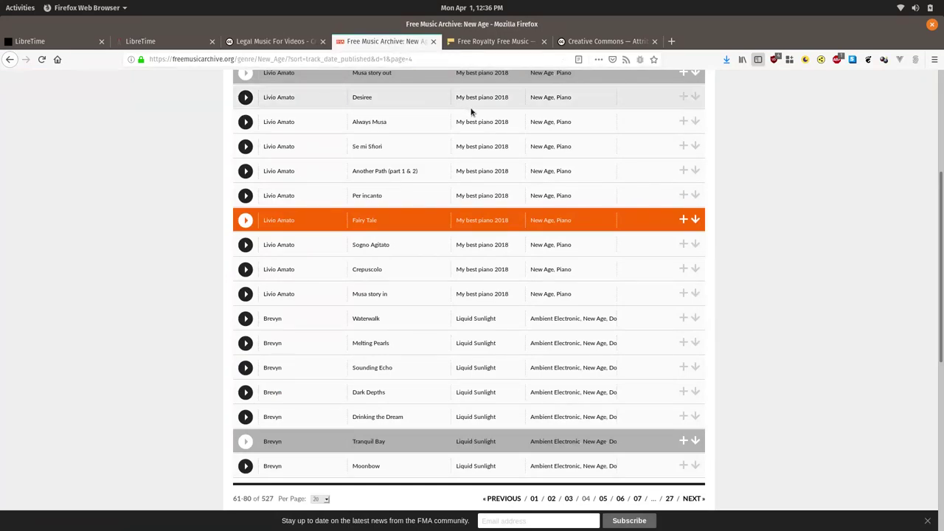
{"action": "scroll", "coordinate": [482, 118], "scroll_direction": "up", "scroll_amount": 2}
{"action": "left_click", "coordinate": [478, 44]}
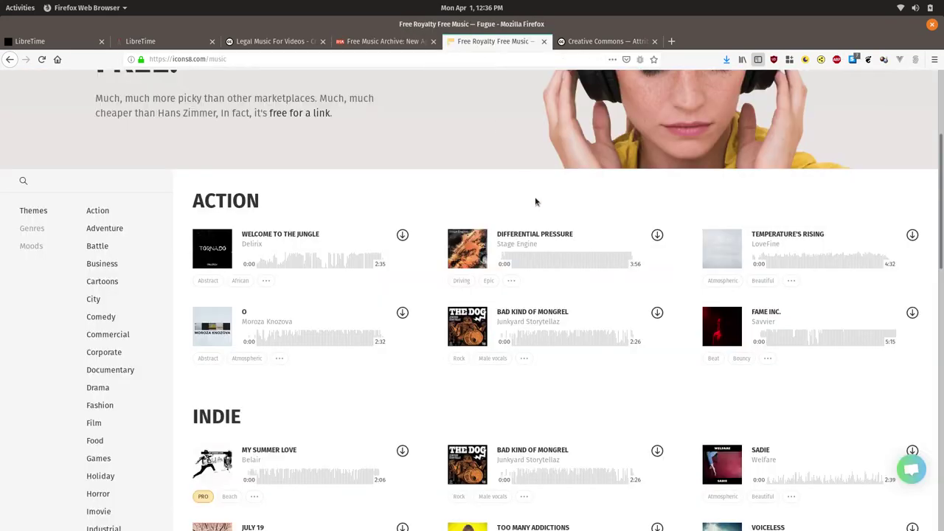
{"action": "scroll", "coordinate": [590, 211], "scroll_direction": "up", "scroll_amount": 3}
- Review the CC BY-ND 3.0 licence summary and the LibreTime forum, then return to the public schedule
{"action": "left_click", "coordinate": [582, 41]}
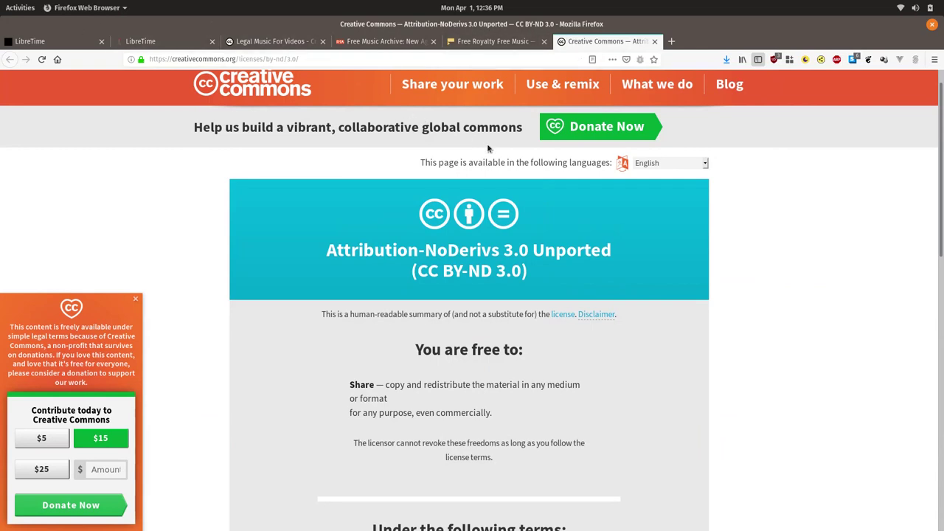
{"action": "left_click_drag", "start_coordinate": [544, 279], "coordinate": [558, 225]}
{"action": "left_click", "coordinate": [550, 242]}
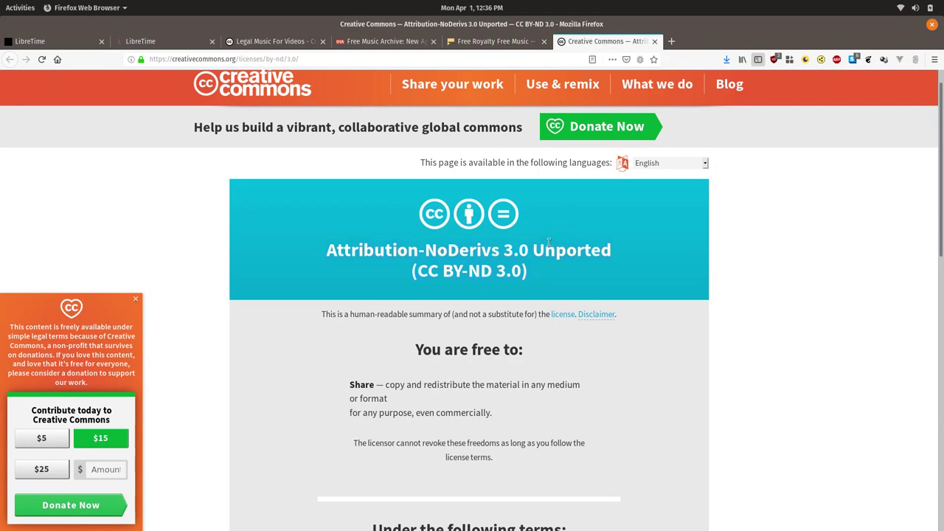
{"action": "left_click", "coordinate": [165, 42]}
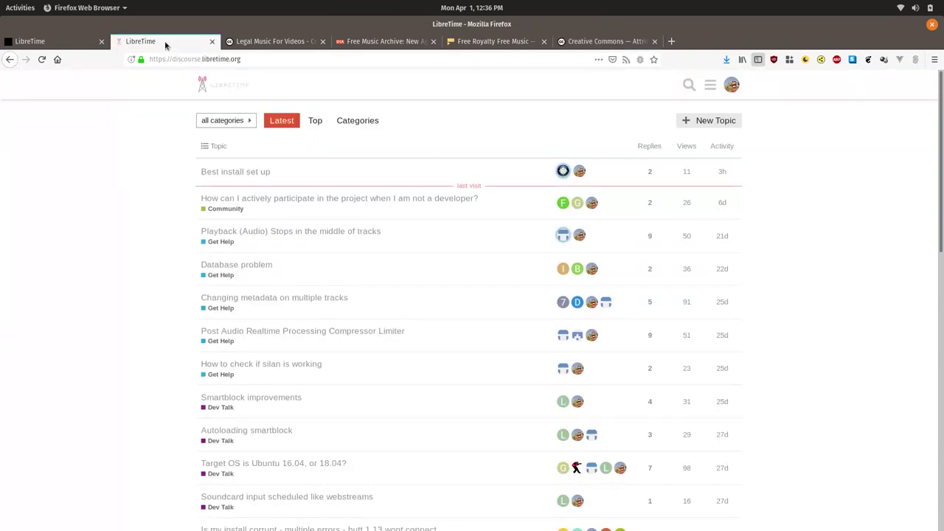
{"action": "left_click", "coordinate": [76, 45]}
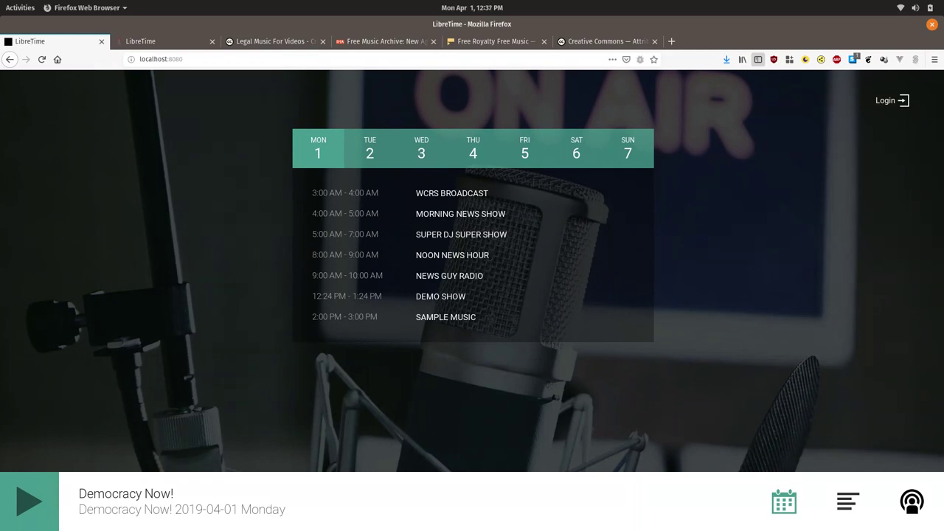
- Log in to the station and create a new smart block named Ambient
{"action": "left_click", "coordinate": [901, 101]}
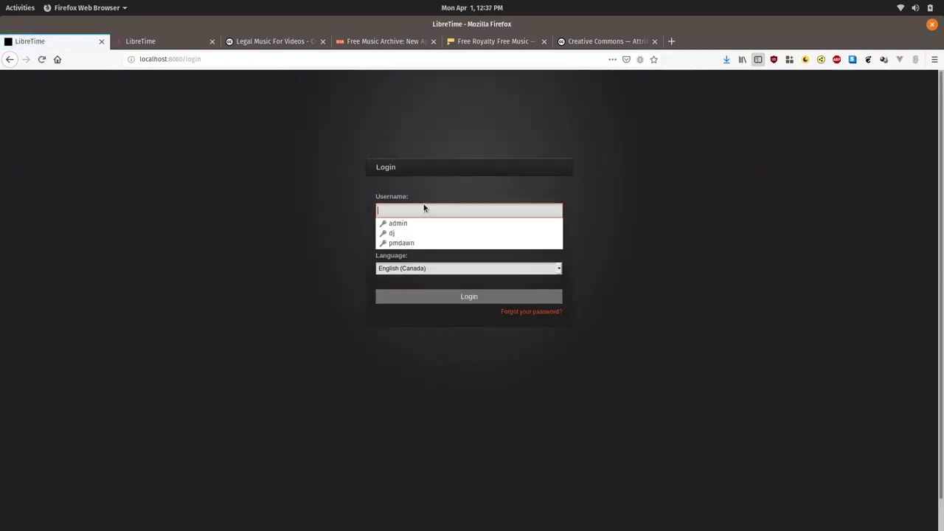
{"action": "left_click", "coordinate": [425, 223]}
{"action": "left_click", "coordinate": [440, 297]}
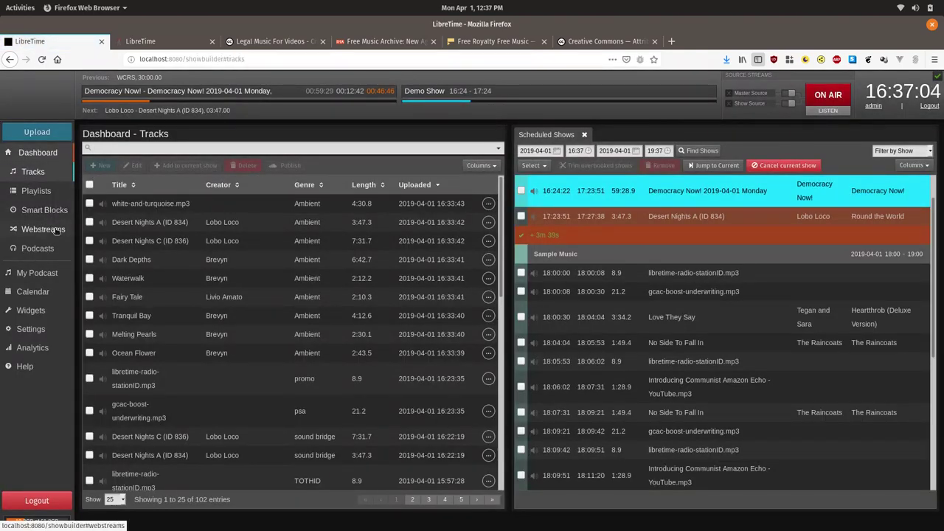
{"action": "left_click", "coordinate": [65, 214]}
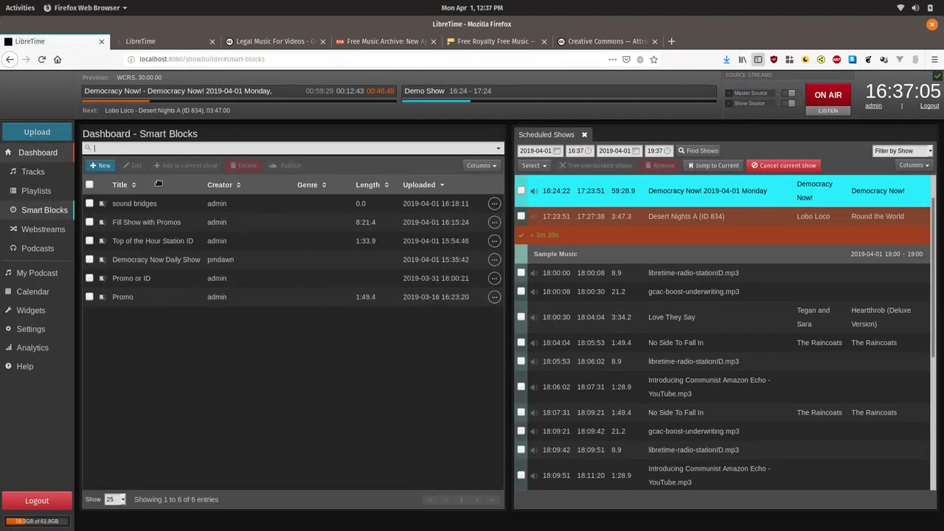
{"action": "left_click", "coordinate": [101, 165]}
{"action": "triple_click", "coordinate": [666, 178]}
{"action": "type", "text": "Ambient"}
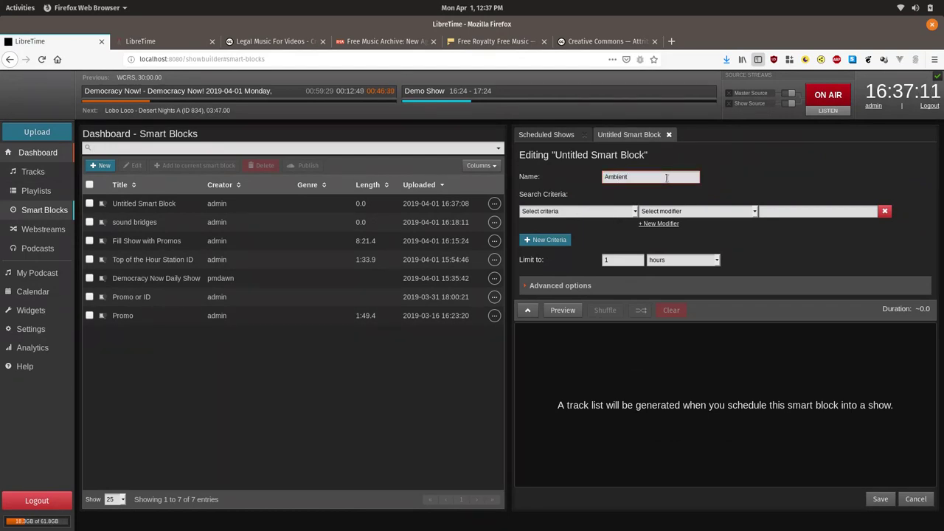
- Set the block's criterion to Genre contains Ambient
{"action": "key", "text": "Tab"}
{"action": "key", "text": "Down"}
{"action": "key", "text": "g"}
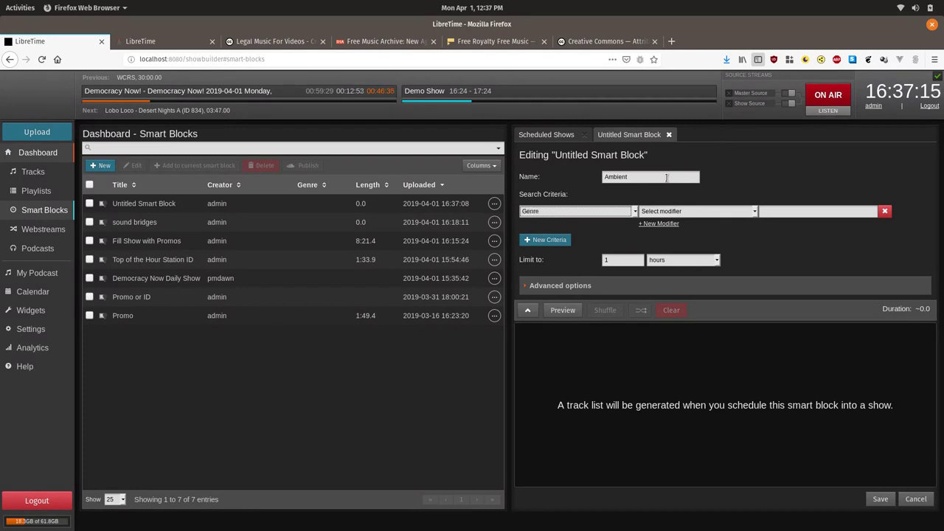
{"action": "left_click", "coordinate": [636, 211]}
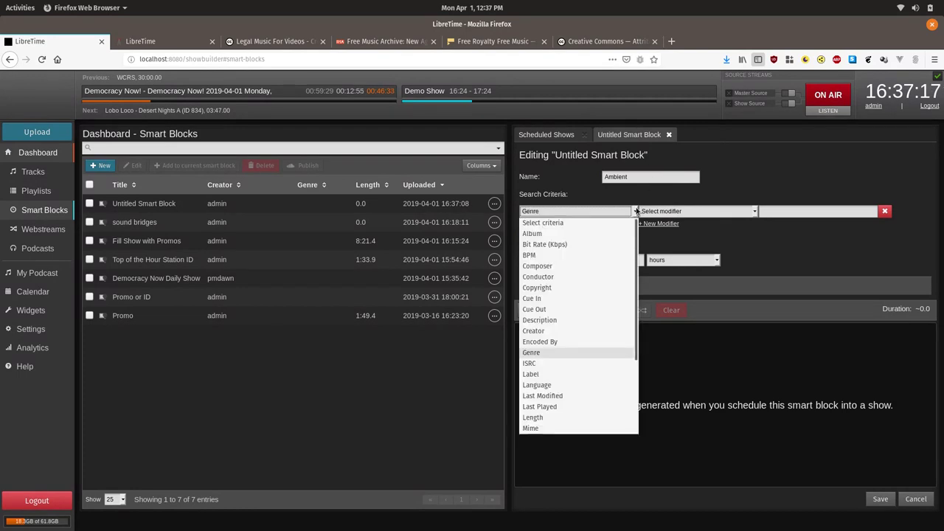
{"action": "left_click", "coordinate": [636, 212]}
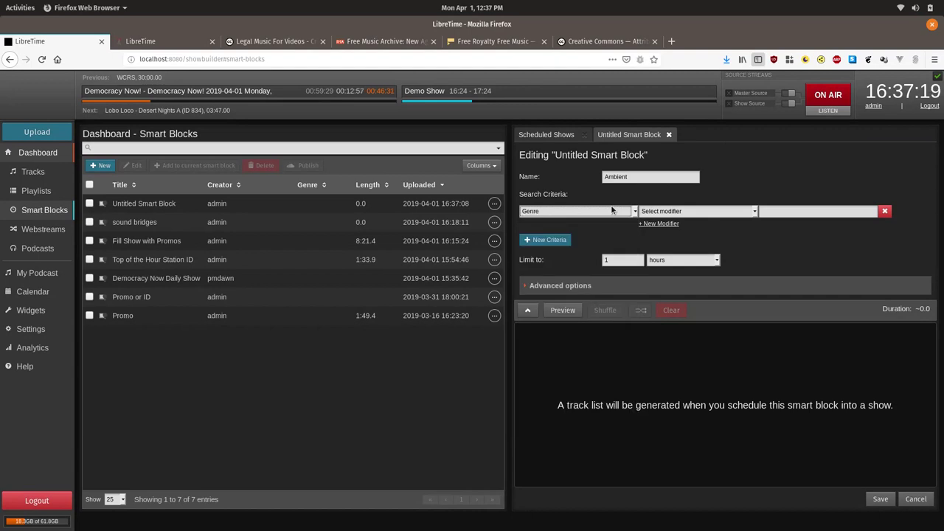
{"action": "left_click", "coordinate": [671, 212]}
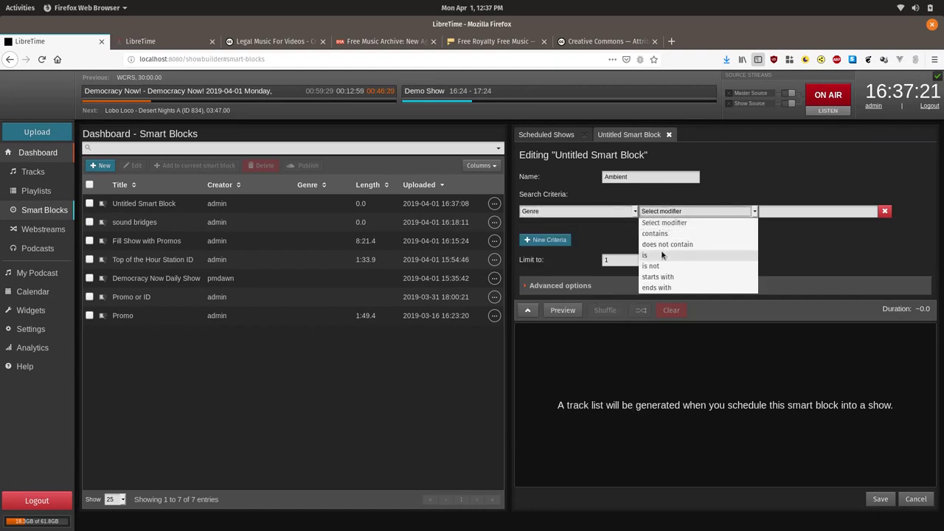
{"action": "left_click", "coordinate": [678, 233]}
{"action": "left_click", "coordinate": [810, 213]}
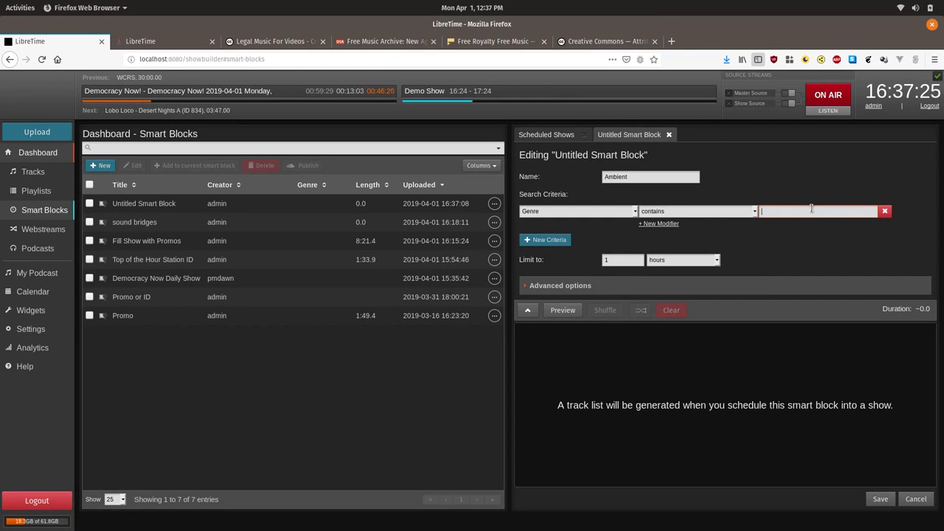
{"action": "type", "text": "Ambient"}
- Limit the block to 4 items and preview the matching tracks
{"action": "left_click", "coordinate": [650, 263]}
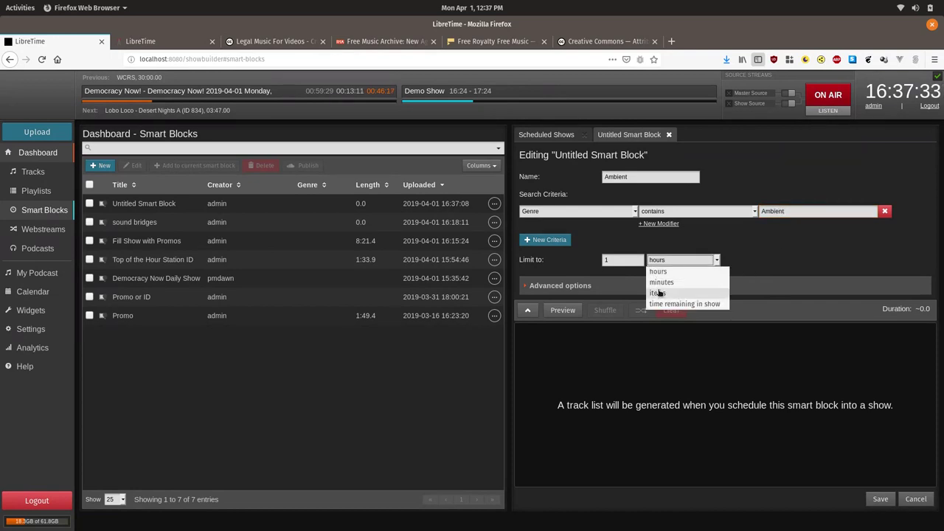
{"action": "left_click", "coordinate": [658, 293]}
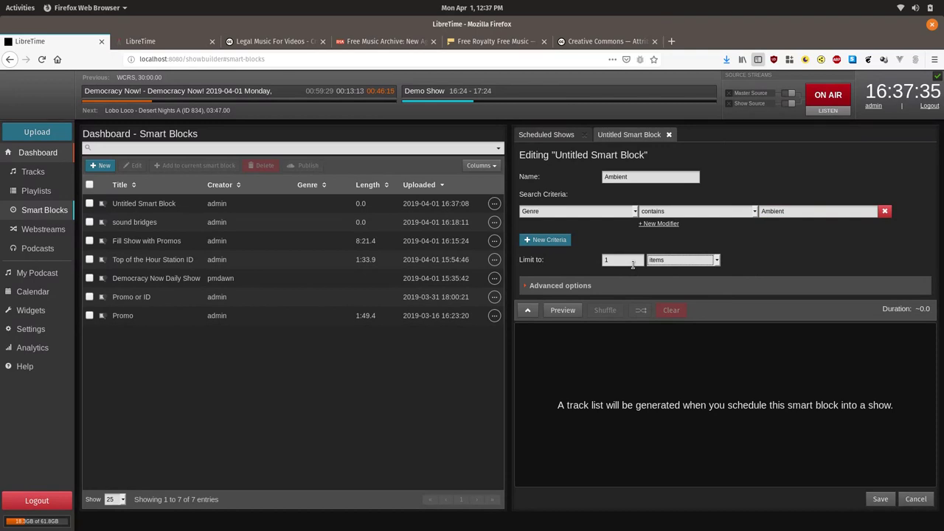
{"action": "left_click", "coordinate": [632, 264]}
{"action": "key", "text": "BackSpace"}
{"action": "type", "text": "4"}
{"action": "left_click", "coordinate": [572, 310]}
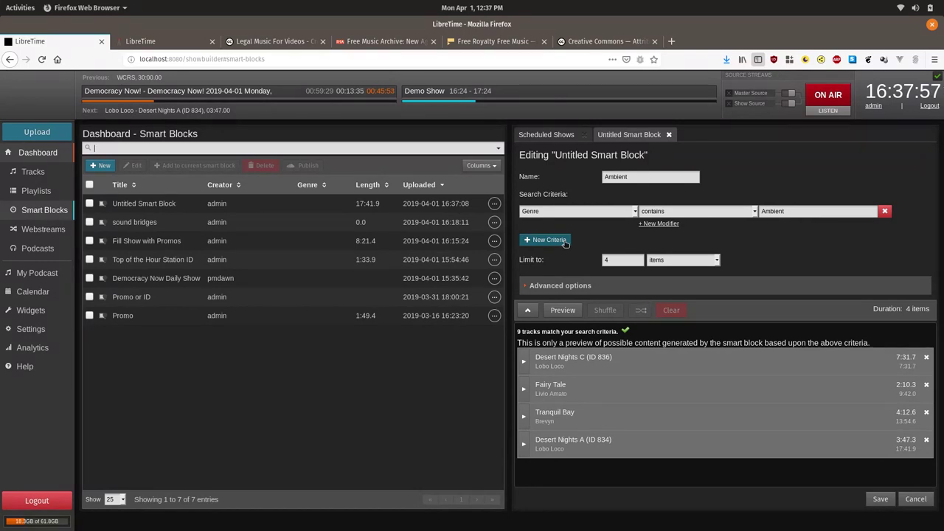
- Add a second criterion: Length is less than 00:10:00
{"action": "left_click", "coordinate": [564, 242]}
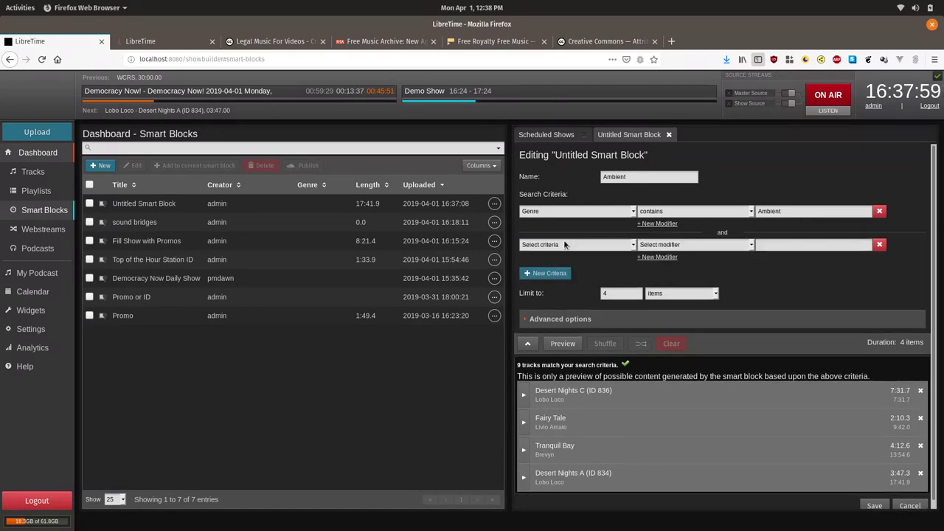
{"action": "left_click", "coordinate": [564, 244]}
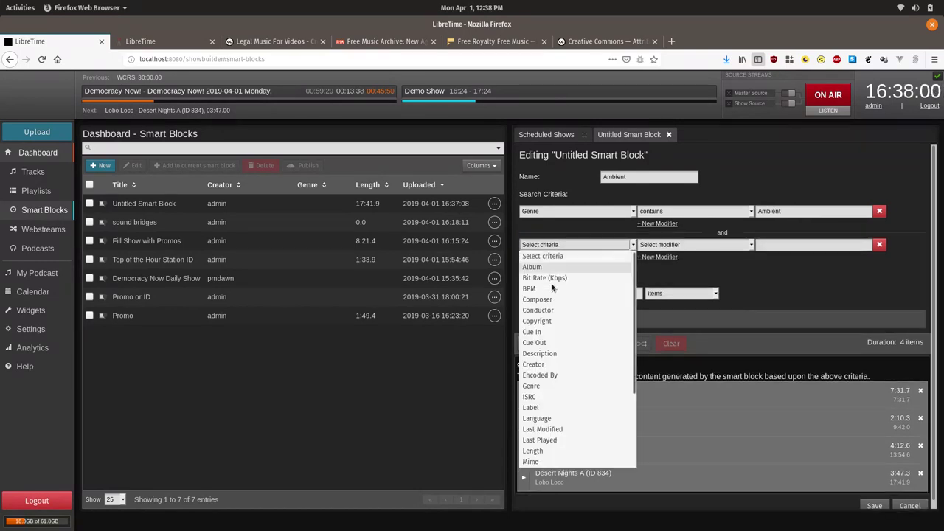
{"action": "left_click", "coordinate": [544, 449]}
{"action": "left_click", "coordinate": [704, 246]}
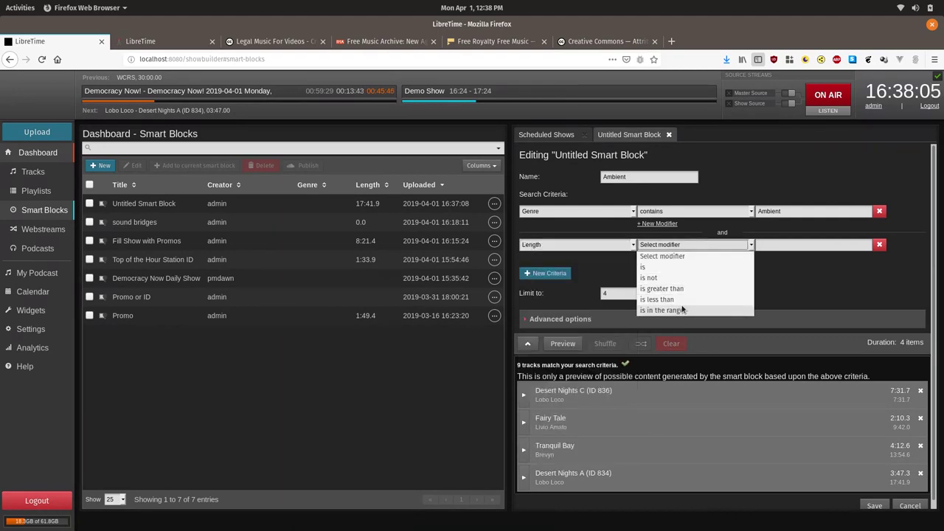
{"action": "left_click", "coordinate": [681, 300]}
{"action": "left_click", "coordinate": [771, 247]}
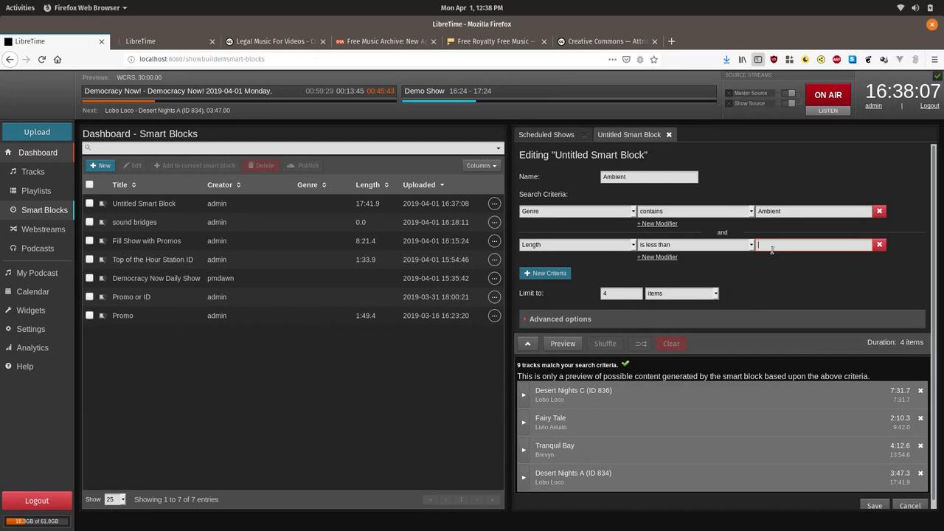
{"action": "type", "text": "00:10:00"}
- Shuffle the preview, save the Ambient smart block and close its editor
{"action": "left_click", "coordinate": [602, 344]}
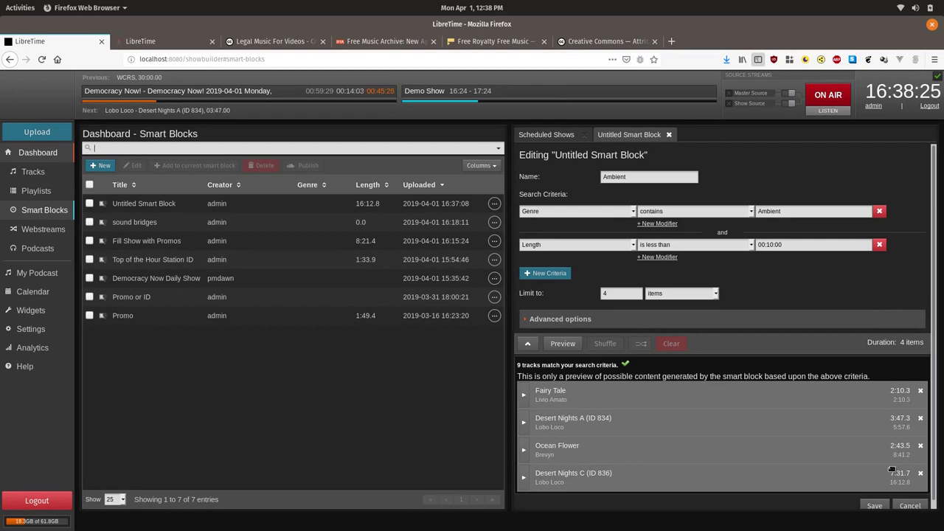
{"action": "left_click", "coordinate": [874, 505]}
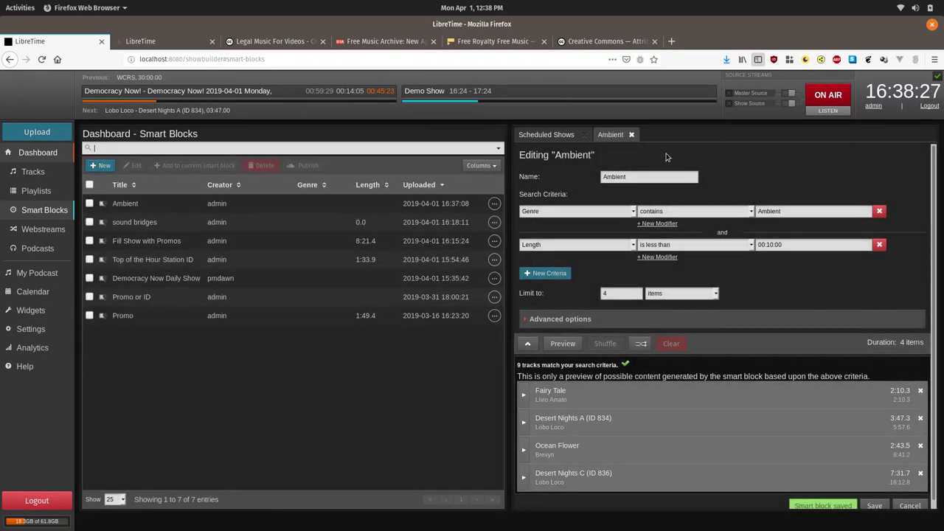
{"action": "left_click", "coordinate": [631, 134]}
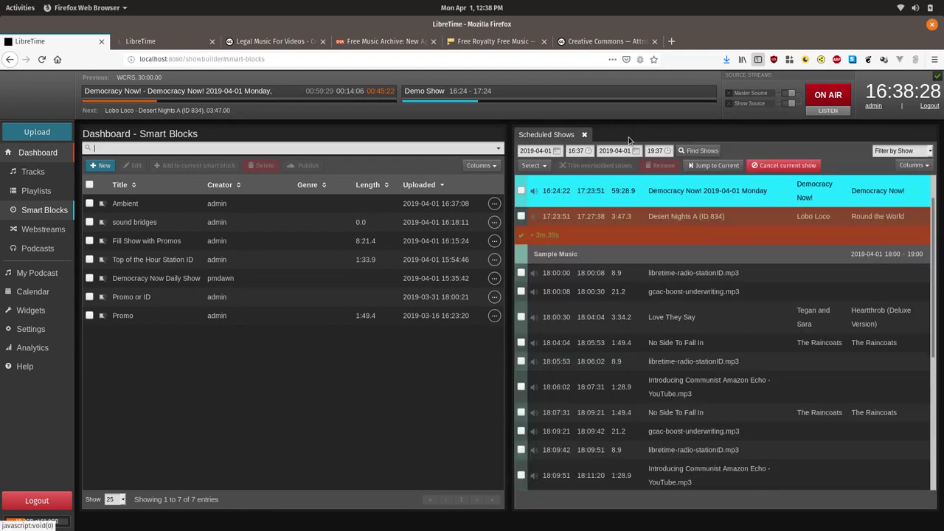
- Create a new smart block named Promo or Station ID with criterion Genre is promo
{"action": "left_click", "coordinate": [101, 166]}
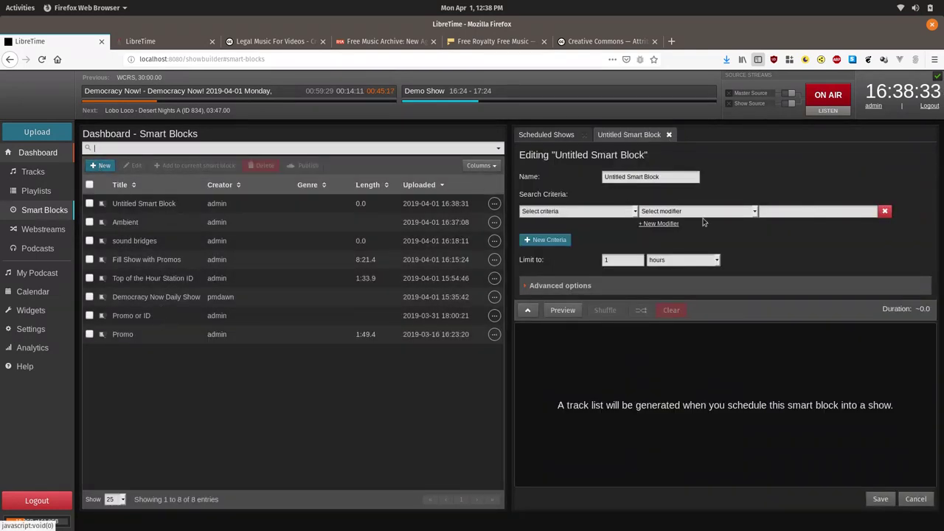
{"action": "triple_click", "coordinate": [678, 175]}
{"action": "type", "text": "P"}
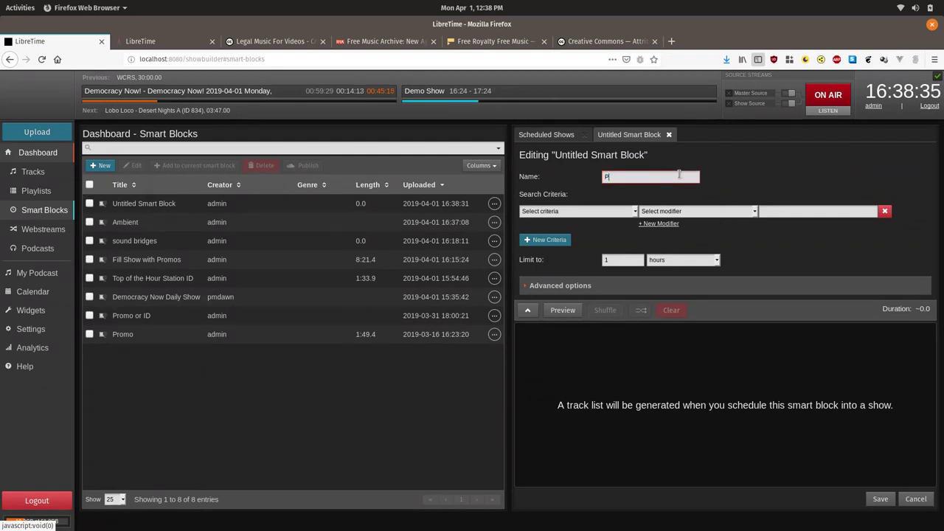
{"action": "type", "text": "romo or Station ID"}
{"action": "left_click", "coordinate": [617, 212]}
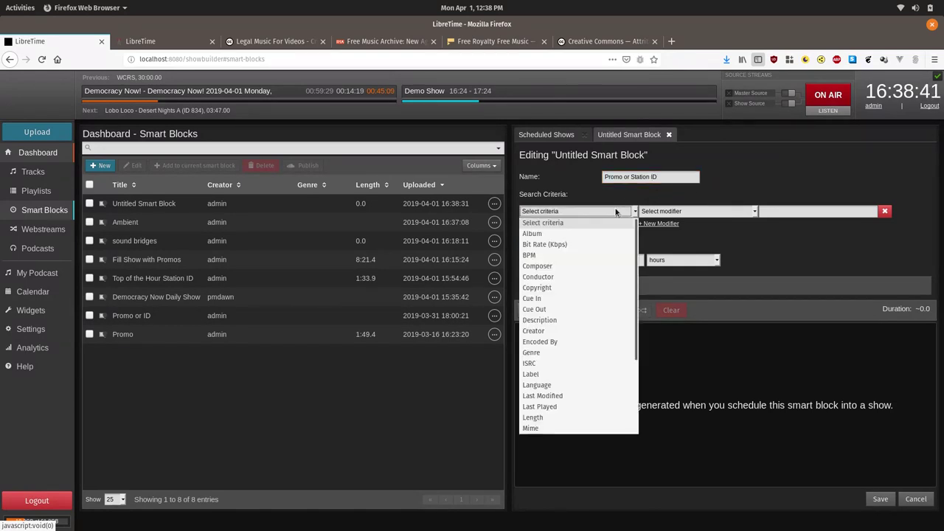
{"action": "left_click", "coordinate": [548, 354]}
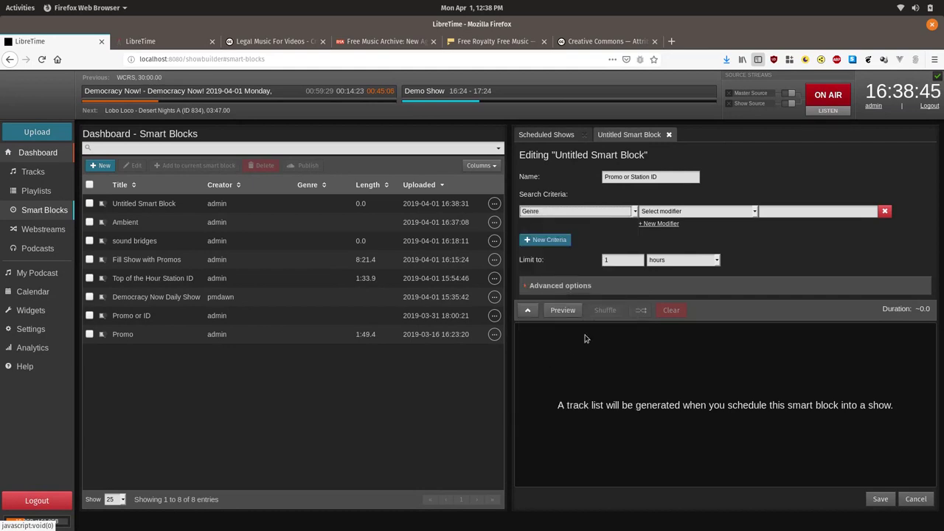
{"action": "left_click", "coordinate": [667, 212]}
{"action": "left_click", "coordinate": [663, 252]}
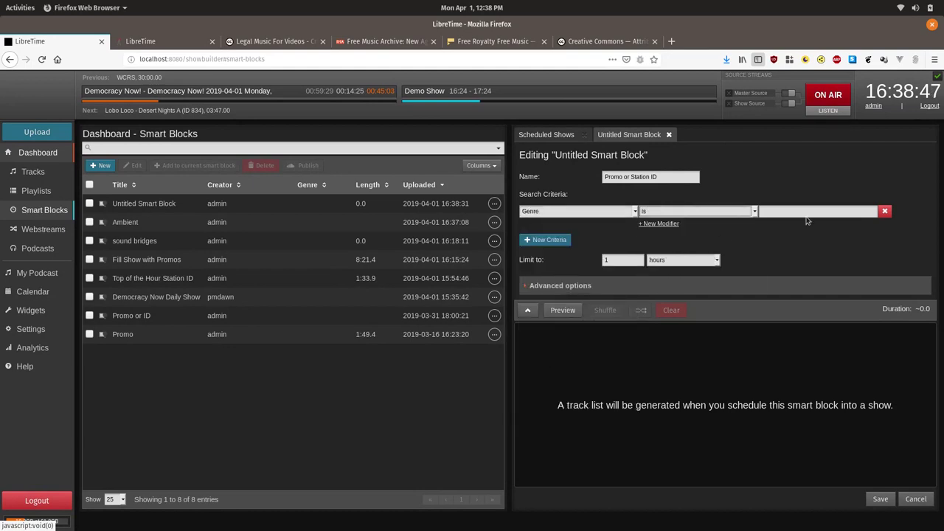
{"action": "left_click", "coordinate": [818, 212]}
{"action": "type", "text": "promo"}
- Add an OR criterion Genre is TOTHID
{"action": "left_click_drag", "start_coordinate": [567, 240], "coordinate": [533, 240]}
{"action": "left_click", "coordinate": [658, 223]}
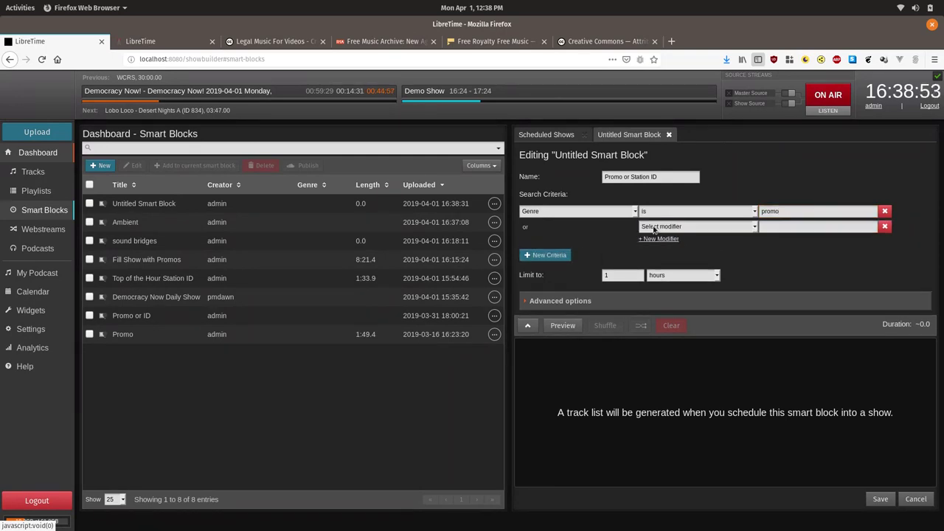
{"action": "left_click", "coordinate": [660, 227]}
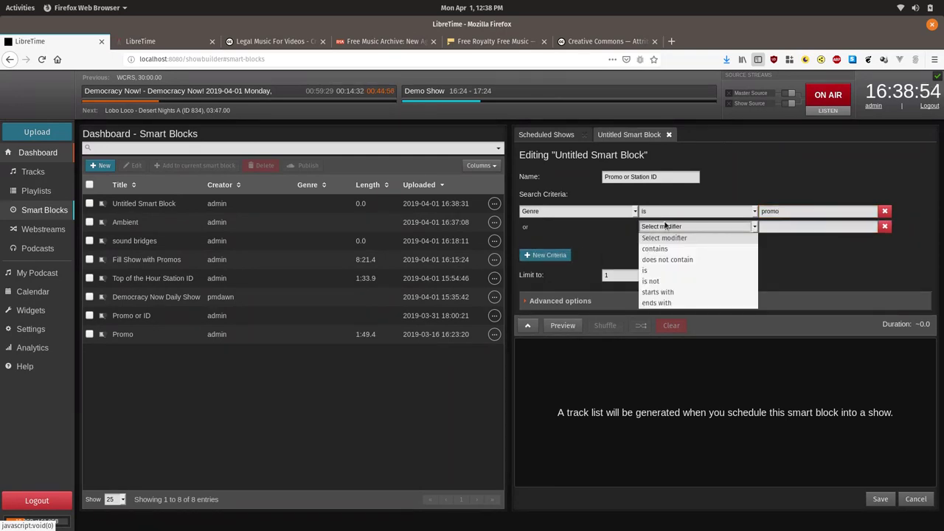
{"action": "left_click", "coordinate": [652, 266]}
{"action": "left_click", "coordinate": [783, 227]}
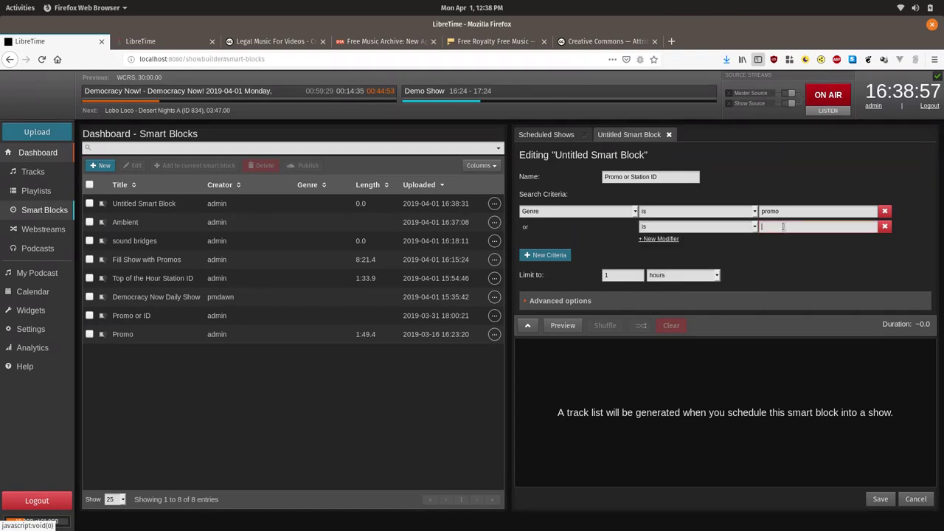
{"action": "type", "text": "TOTHID"}
- Preview the matches, limit the block to 1 item, and save it
{"action": "left_click", "coordinate": [574, 327]}
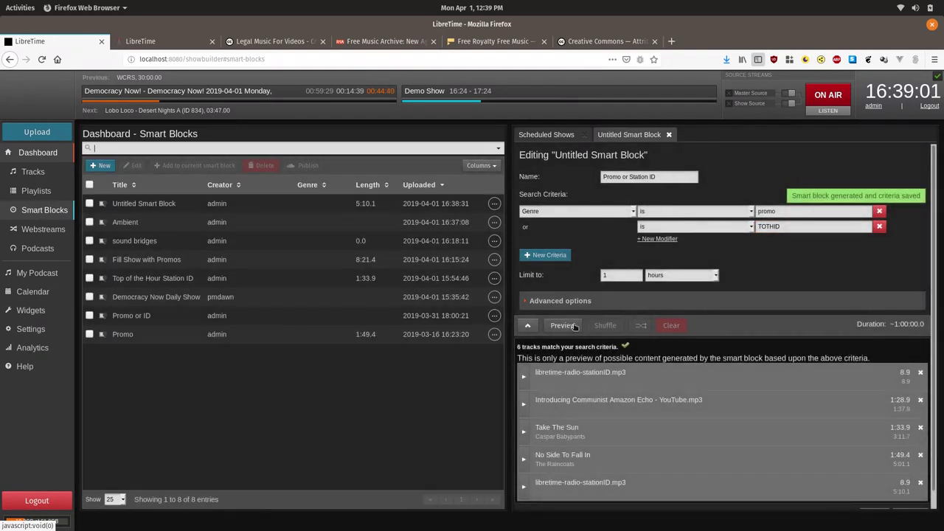
{"action": "scroll", "coordinate": [671, 352], "scroll_direction": "down", "scroll_amount": 1}
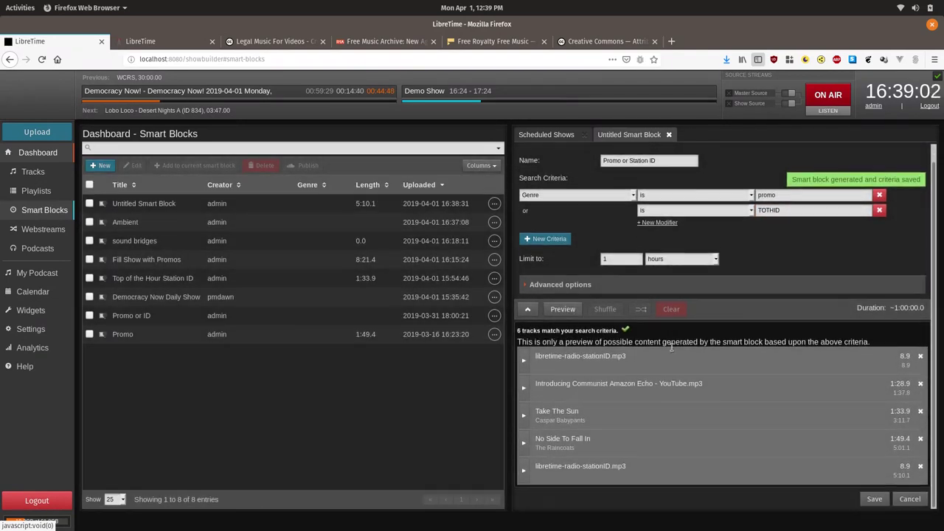
{"action": "left_click", "coordinate": [873, 500]}
{"action": "left_click", "coordinate": [675, 258]}
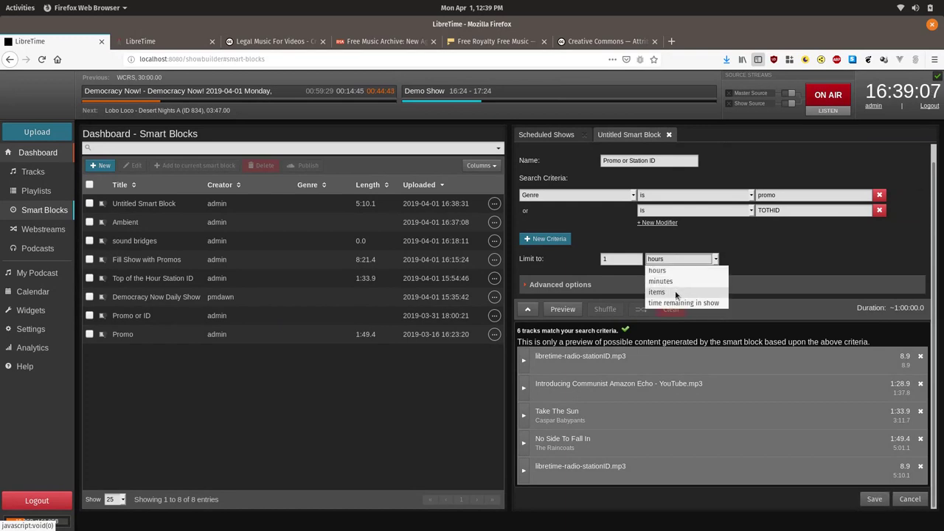
{"action": "left_click", "coordinate": [672, 292]}
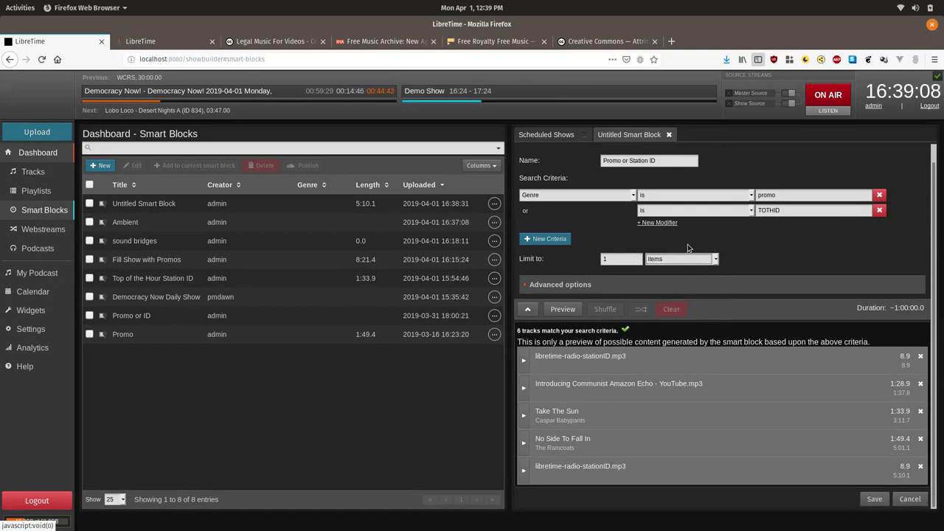
{"action": "left_click", "coordinate": [876, 499]}
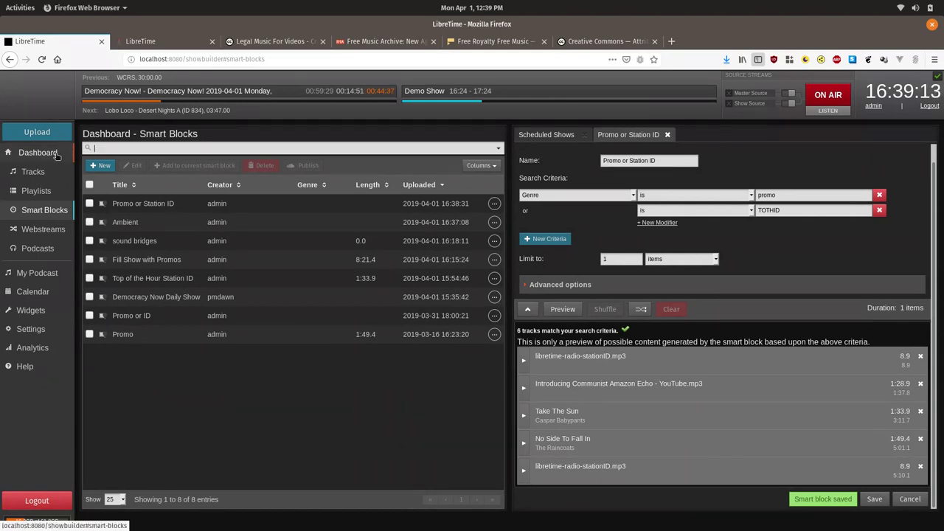
- Create a new playlist named Ambient Mix
{"action": "left_click", "coordinate": [28, 191]}
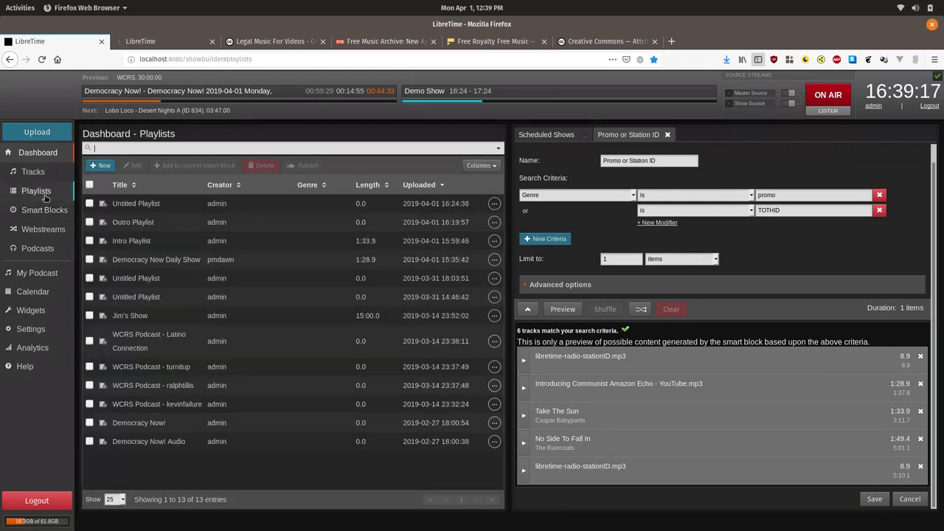
{"action": "left_click", "coordinate": [100, 165]}
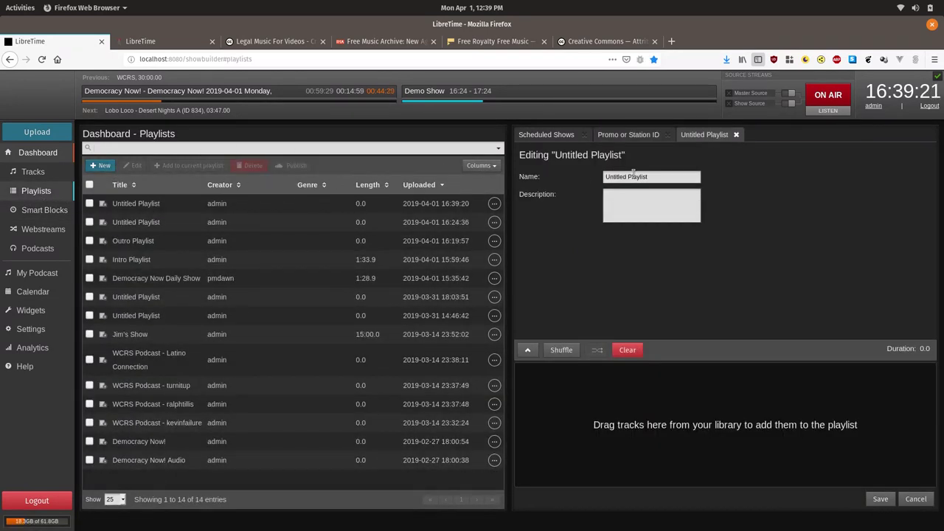
{"action": "triple_click", "coordinate": [645, 175]}
{"action": "type", "text": "Ambient Mix"}
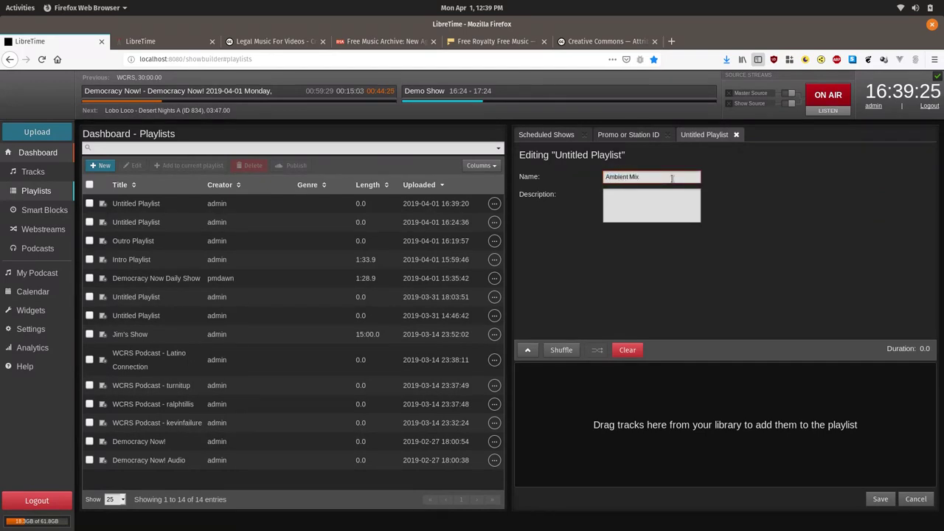
{"action": "left_click", "coordinate": [422, 185]}
{"action": "left_click", "coordinate": [422, 185]}
- Fill it with six alternating Ambient and Promo or Station ID smart blocks, then save
{"action": "left_click", "coordinate": [45, 209]}
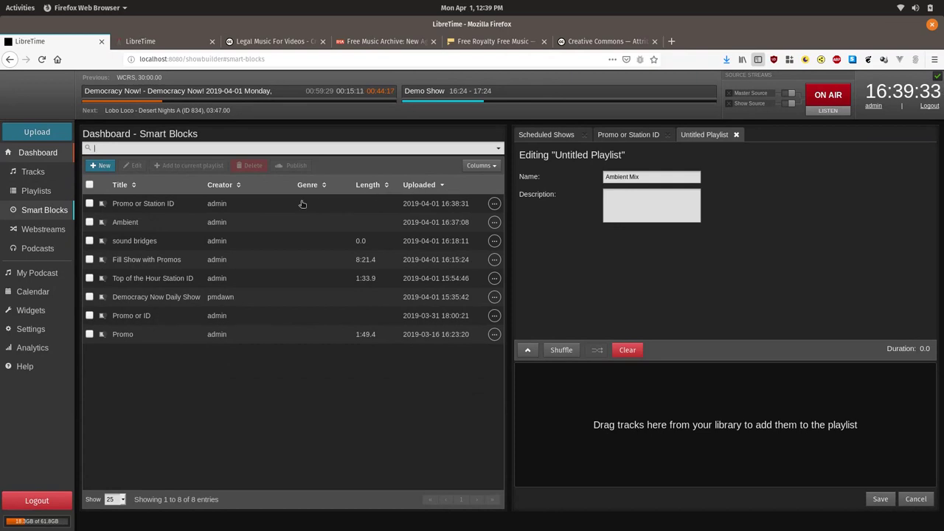
{"action": "left_click_drag", "start_coordinate": [151, 221], "coordinate": [666, 388]}
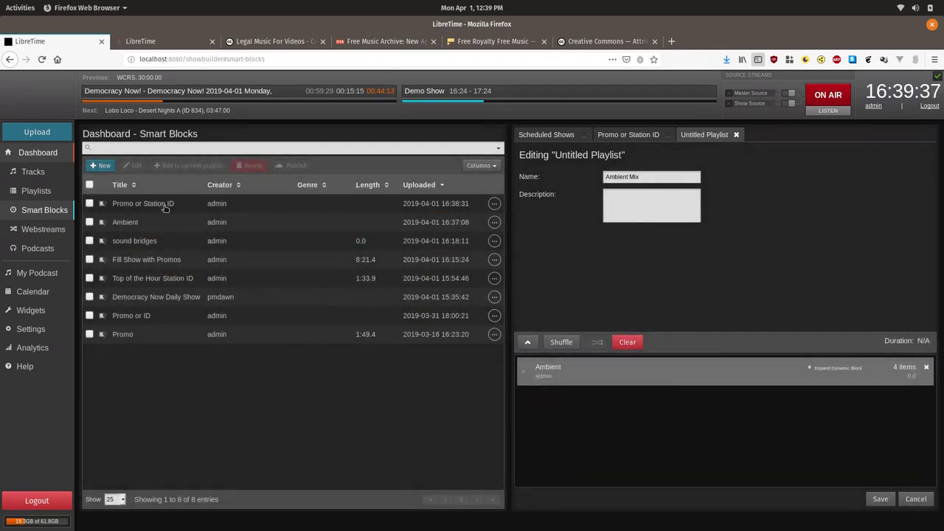
{"action": "left_click_drag", "start_coordinate": [163, 205], "coordinate": [621, 418]}
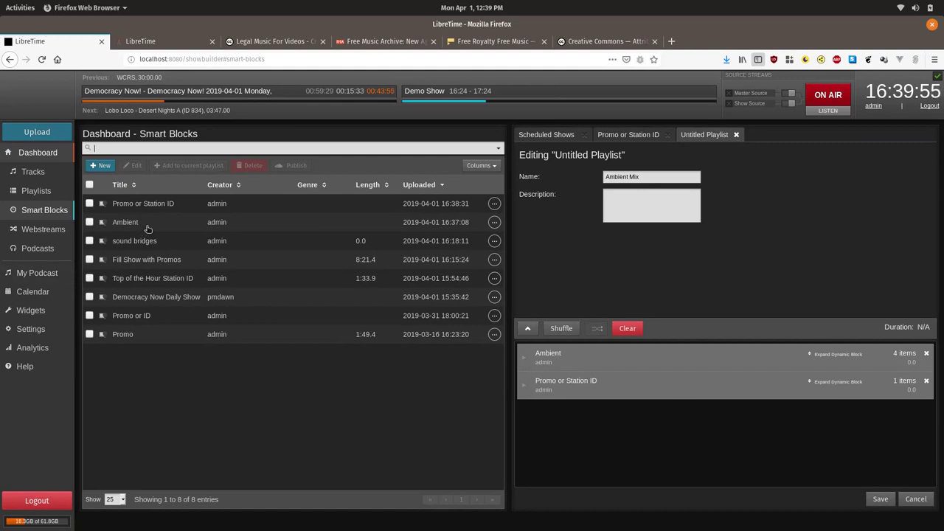
{"action": "left_click_drag", "start_coordinate": [148, 223], "coordinate": [569, 402]}
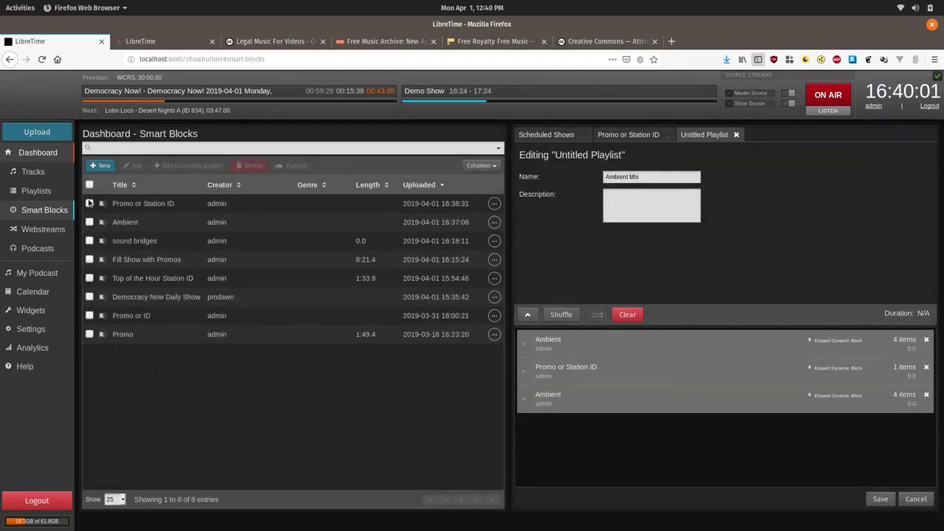
{"action": "left_click_drag", "start_coordinate": [134, 221], "coordinate": [612, 417]}
{"action": "left_click_drag", "start_coordinate": [140, 204], "coordinate": [659, 428]}
{"action": "left_click_drag", "start_coordinate": [216, 225], "coordinate": [699, 457]}
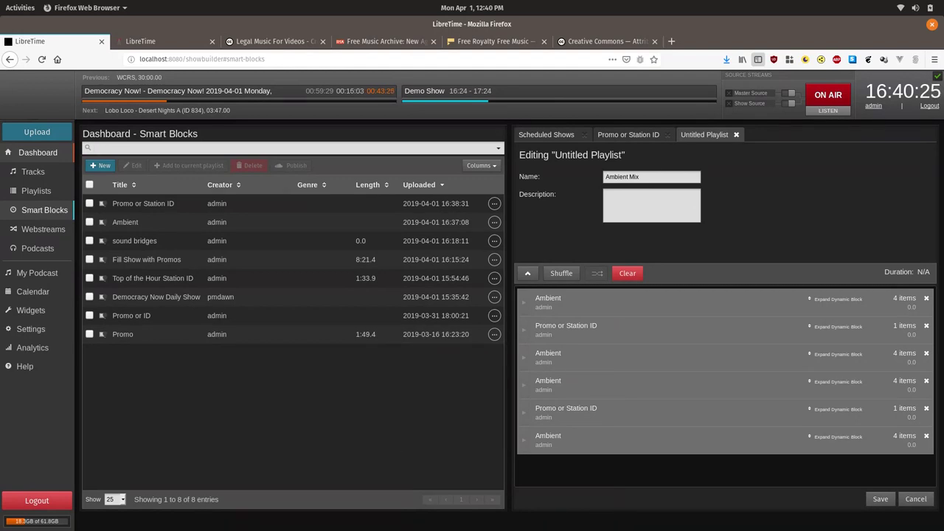
{"action": "left_click", "coordinate": [877, 499]}
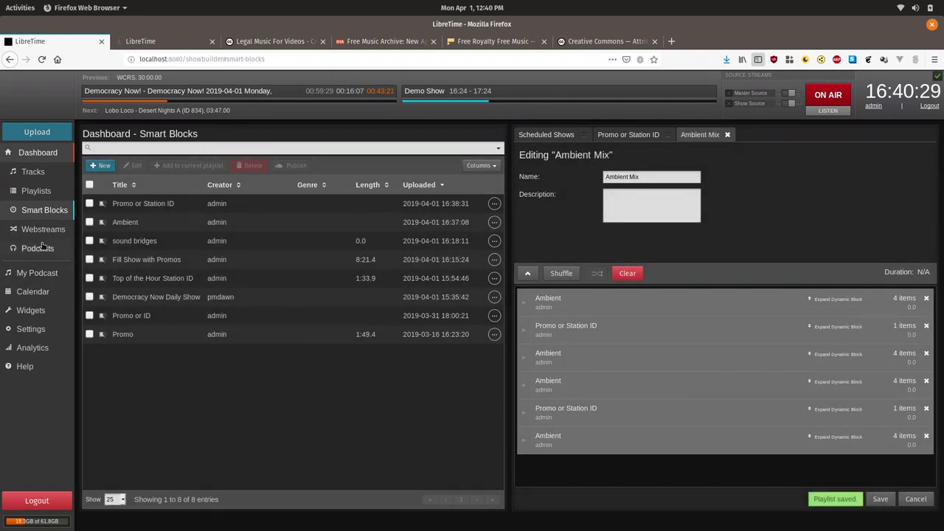
- Start a new show in the calendar scheduled to begin at 19:00
{"action": "left_click", "coordinate": [32, 291]}
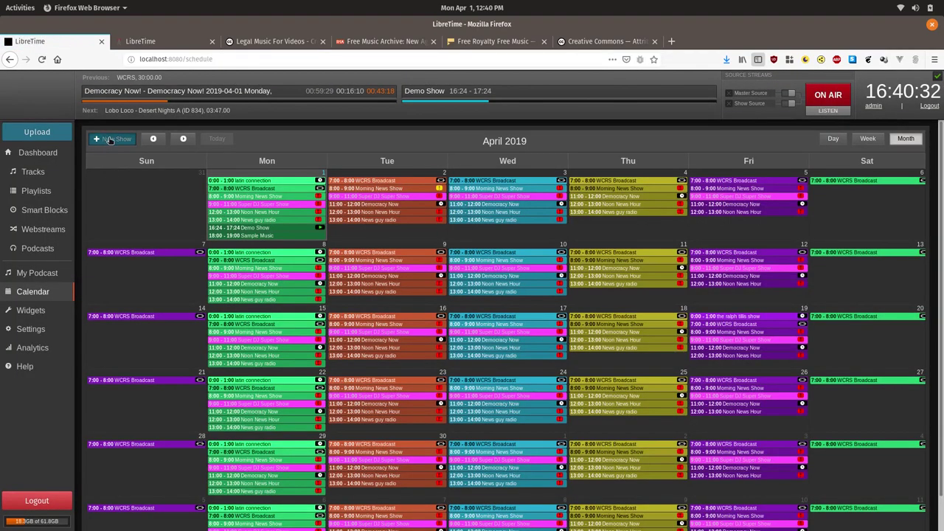
{"action": "left_click", "coordinate": [118, 141]}
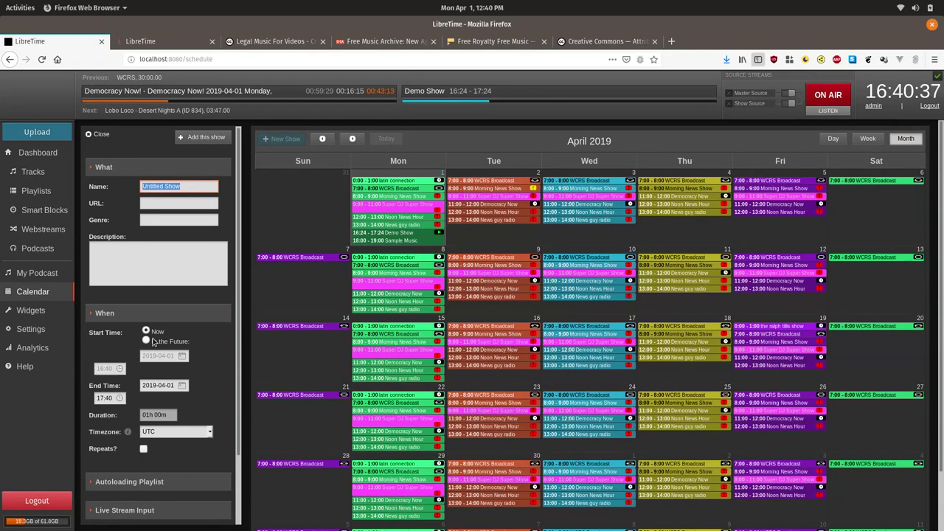
{"action": "left_click", "coordinate": [152, 342]}
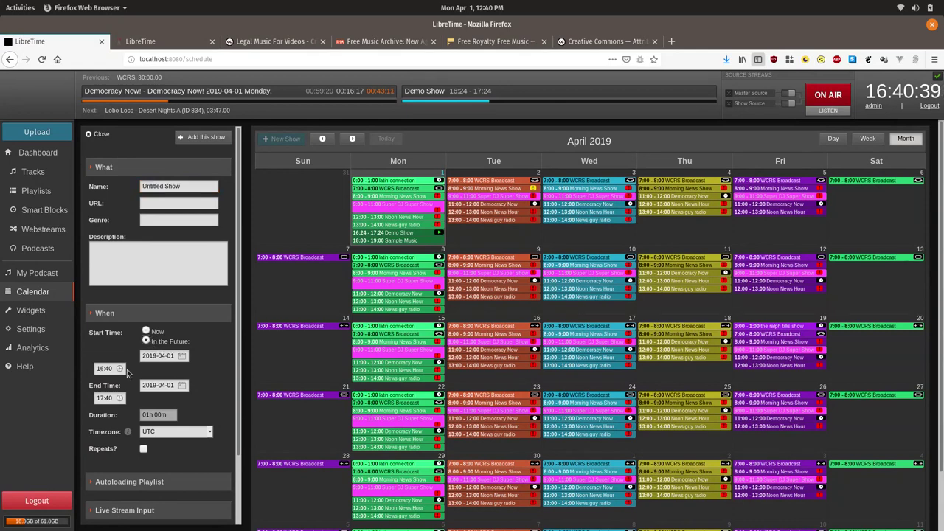
{"action": "left_click", "coordinate": [107, 368]}
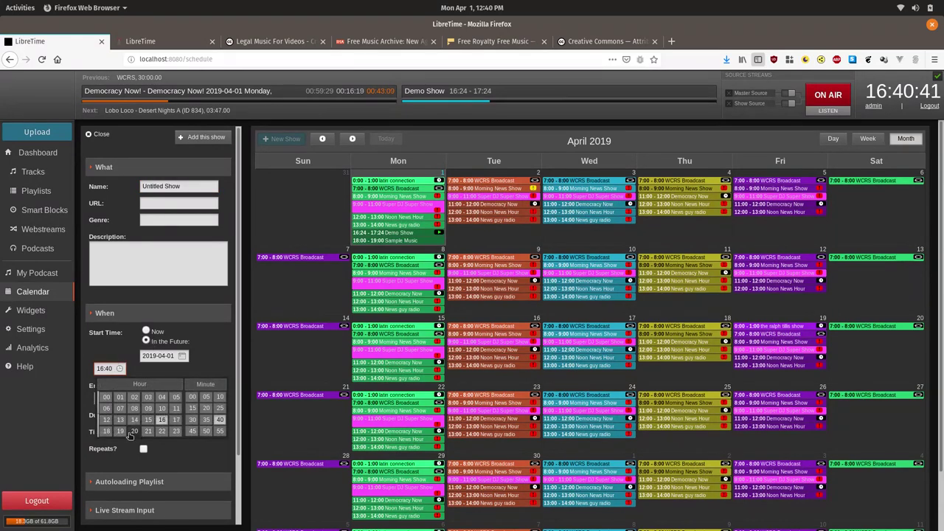
{"action": "left_click", "coordinate": [120, 432]}
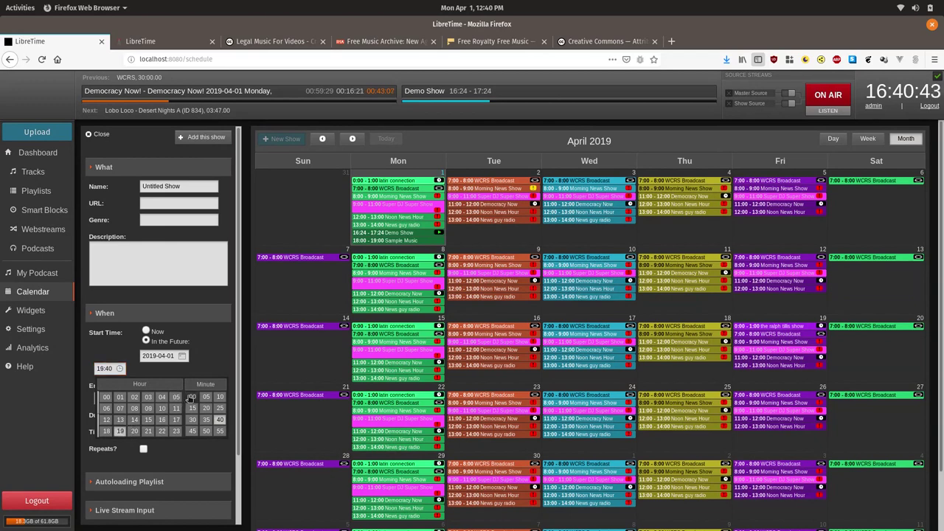
{"action": "left_click", "coordinate": [191, 397]}
- Switch the calendar to Day view and set the show's end time to 22:00
{"action": "left_click", "coordinate": [839, 140]}
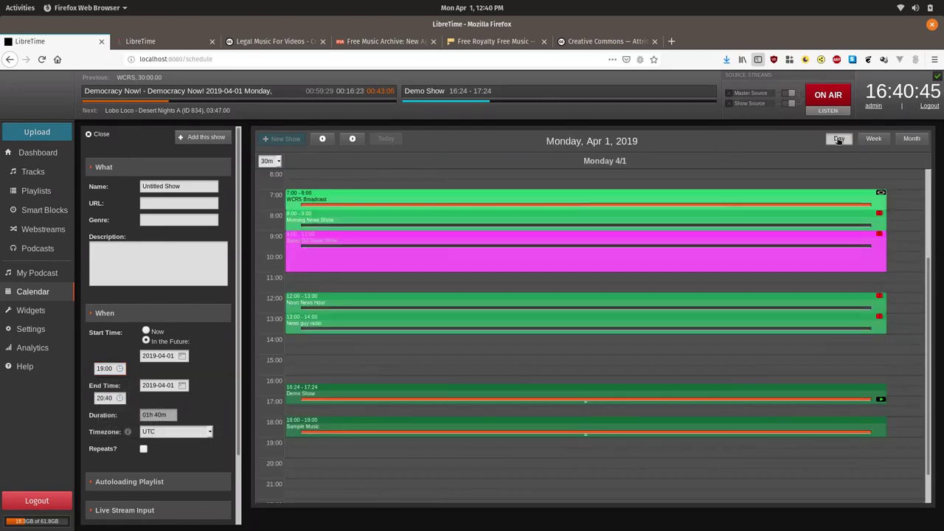
{"action": "scroll", "coordinate": [549, 306], "scroll_direction": "down", "scroll_amount": 2}
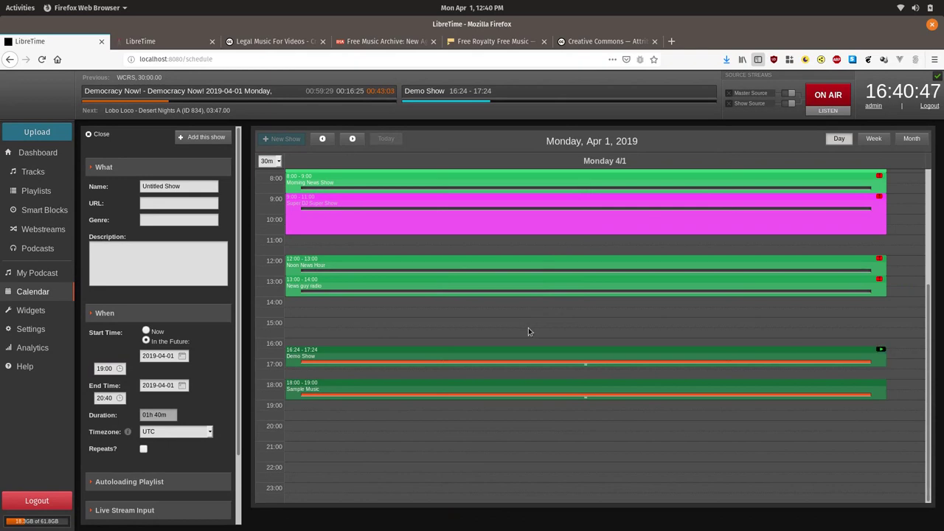
{"action": "left_click", "coordinate": [113, 399]}
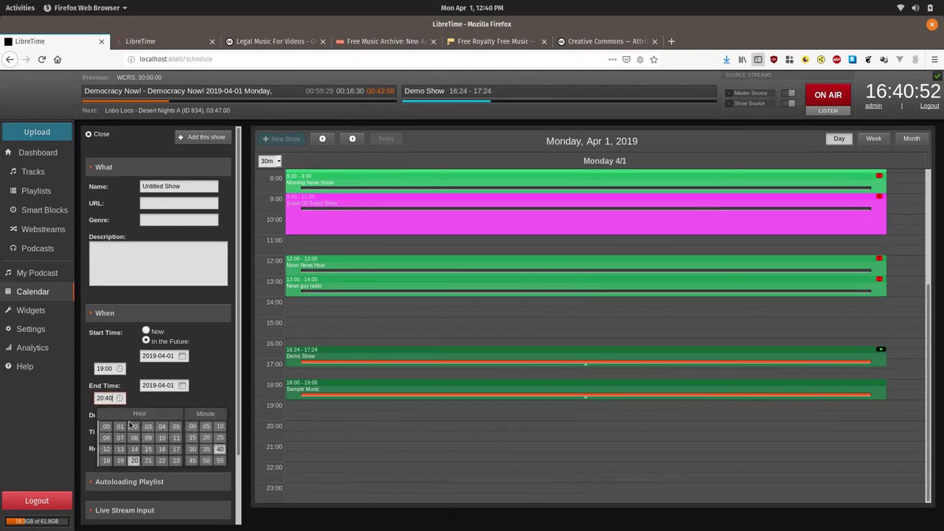
{"action": "left_click", "coordinate": [162, 461]}
{"action": "left_click", "coordinate": [192, 425]}
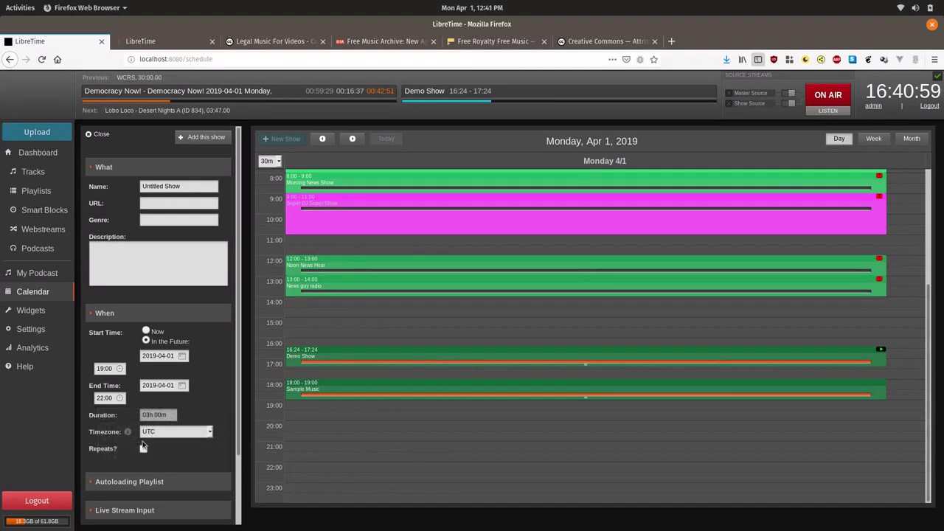
{"action": "triple_click", "coordinate": [190, 186]}
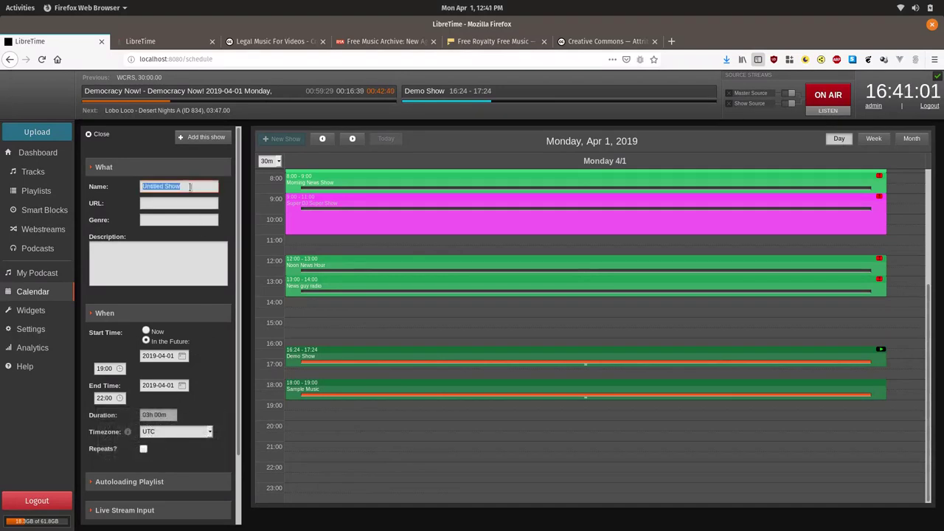
- Name the show 'Lots of Ambient', autoload Ambient Mix, and tick Repeat Playlist Until Show is Full
{"action": "type", "text": "Lots of Ambient"}
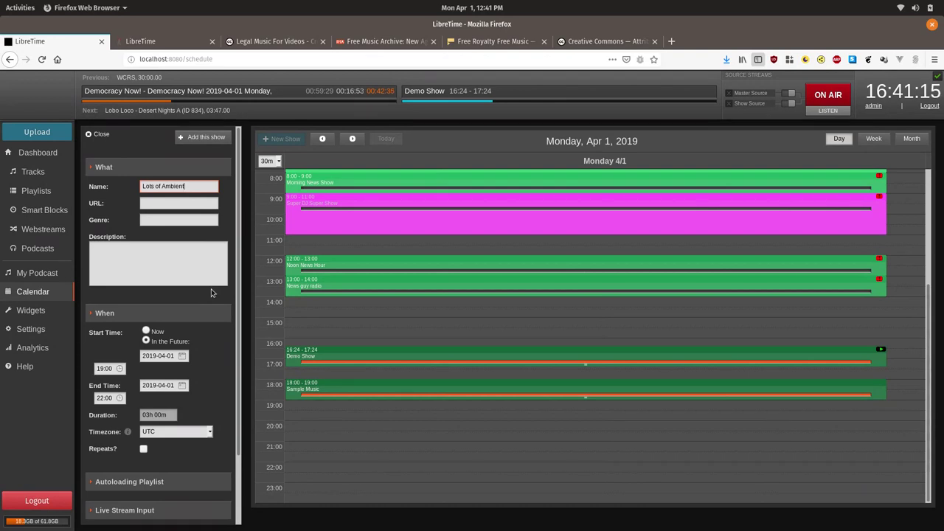
{"action": "scroll", "coordinate": [171, 349], "scroll_direction": "down", "scroll_amount": 2}
{"action": "left_click", "coordinate": [147, 418]}
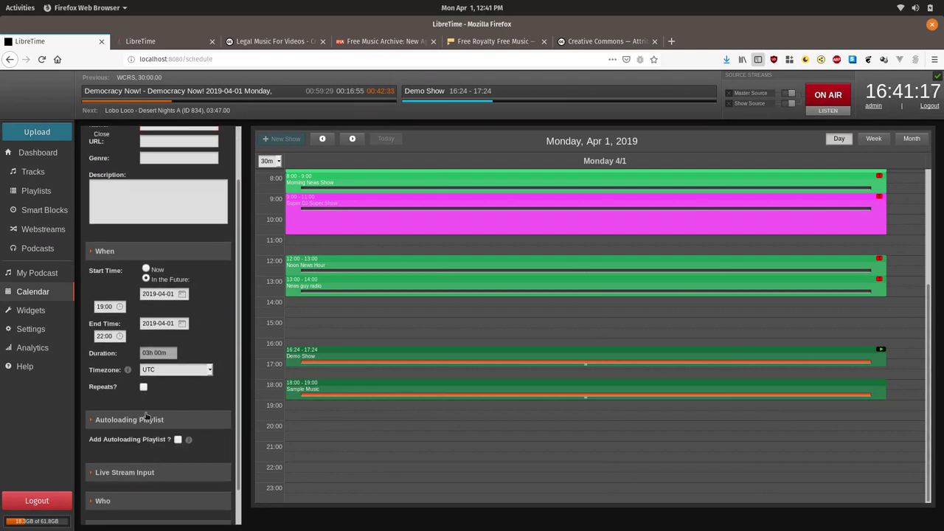
{"action": "left_click", "coordinate": [177, 440]}
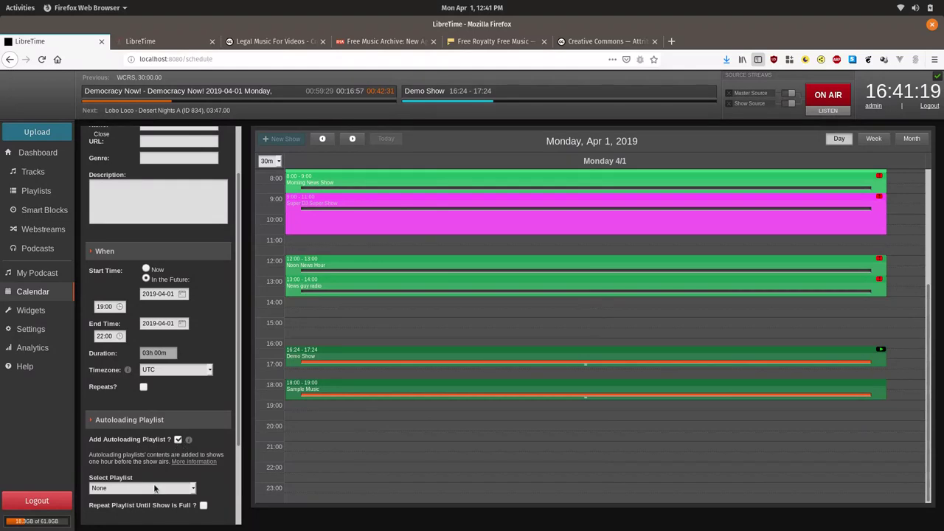
{"action": "left_click", "coordinate": [155, 488]}
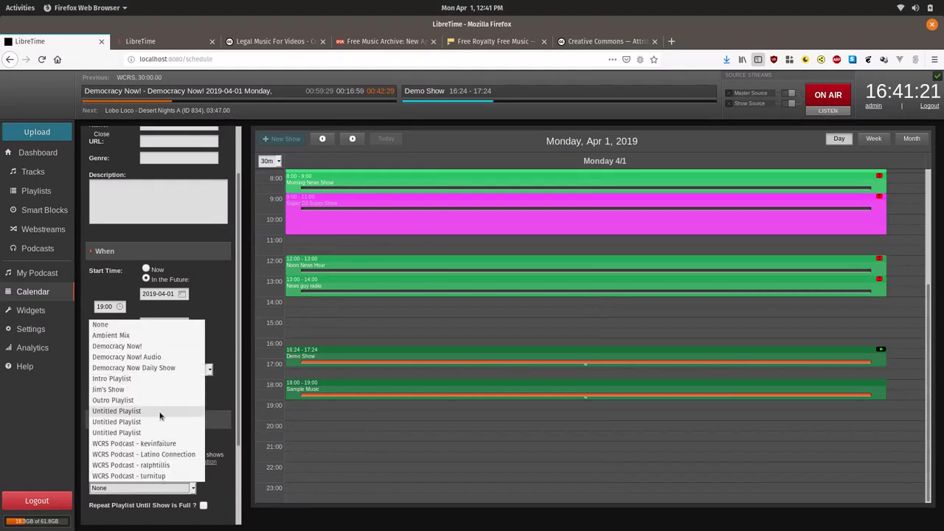
{"action": "left_click", "coordinate": [169, 336]}
{"action": "scroll", "coordinate": [199, 413], "scroll_direction": "down", "scroll_amount": 1}
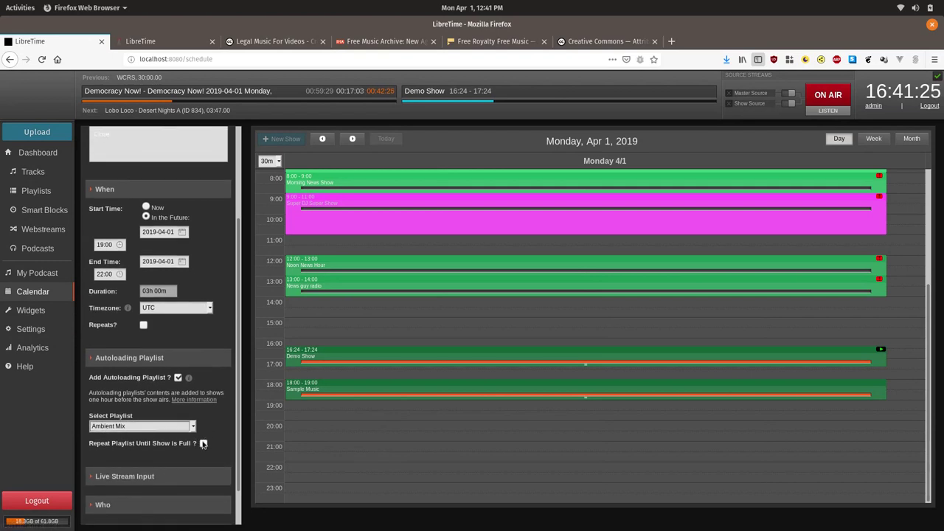
{"action": "left_click", "coordinate": [203, 444]}
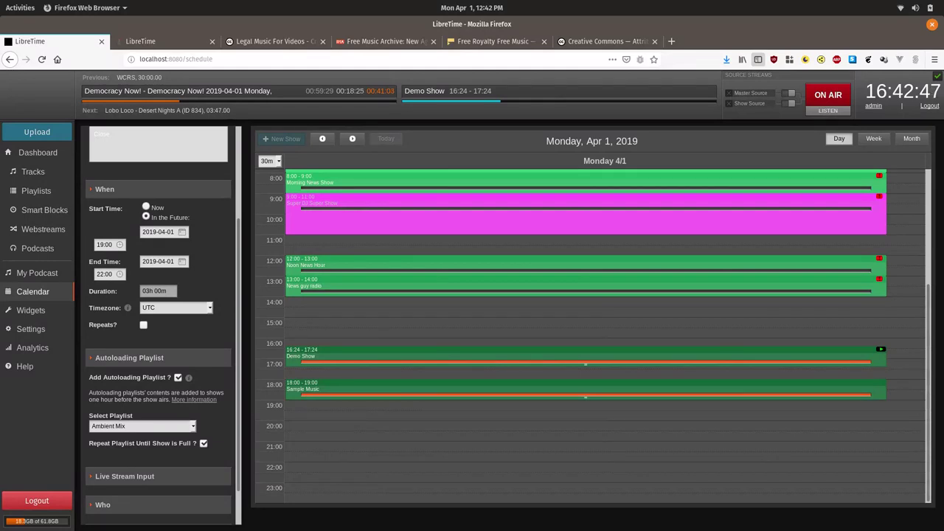
- Add the Lots of Ambient show to the 19:00–22:00 slot and go to Smart Blocks
{"action": "scroll", "coordinate": [224, 465], "scroll_direction": "down", "scroll_amount": 1}
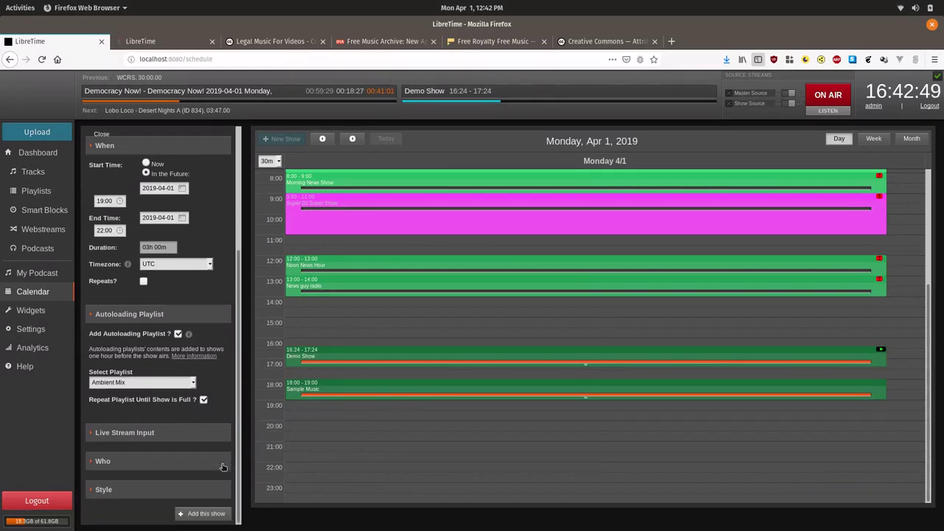
{"action": "left_click", "coordinate": [206, 514]}
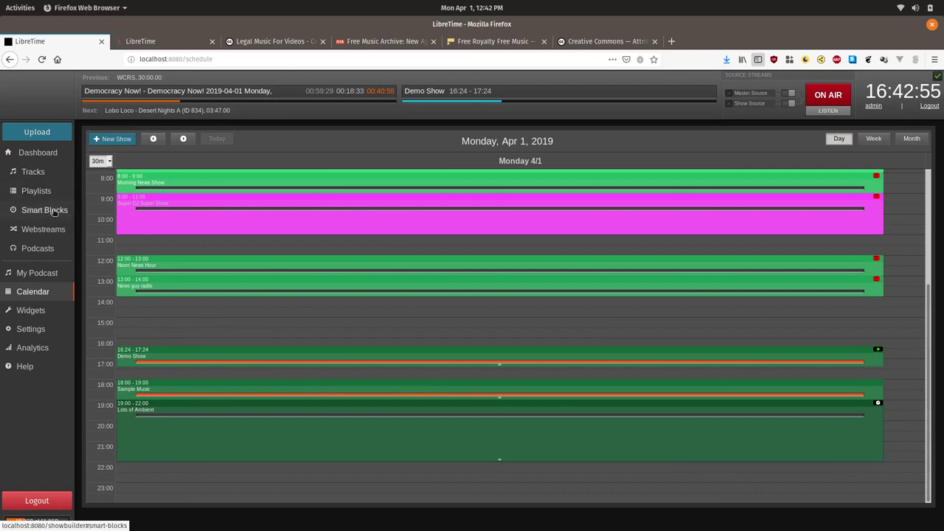
{"action": "left_click", "coordinate": [53, 211]}
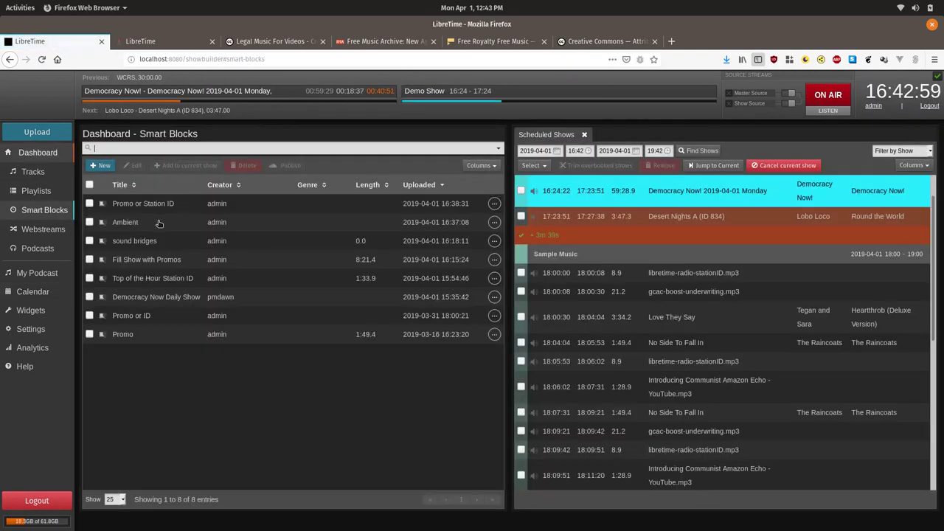
- Edit the Ambient block to limit by time remaining in show, reveal advanced options, and save
{"action": "left_click", "coordinate": [162, 222]}
{"action": "left_click", "coordinate": [139, 167]}
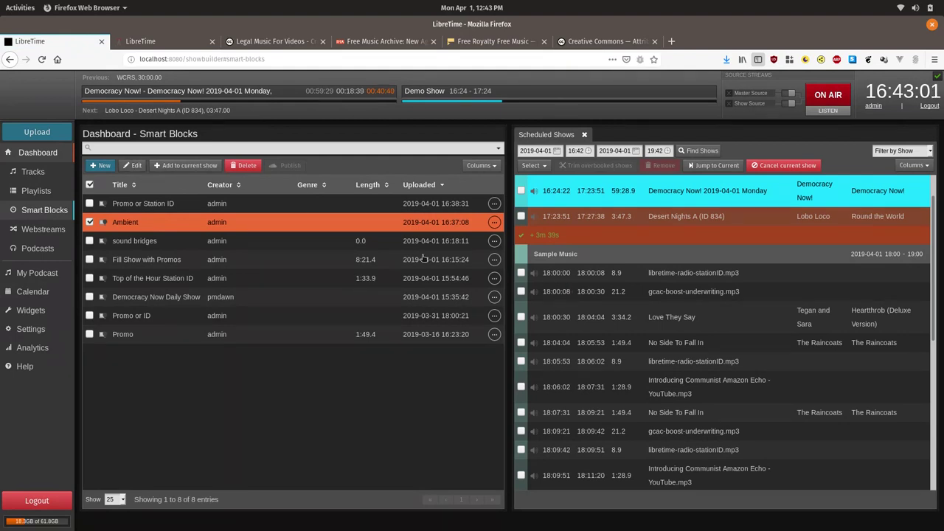
{"action": "left_click", "coordinate": [682, 293]}
{"action": "left_click", "coordinate": [679, 337]}
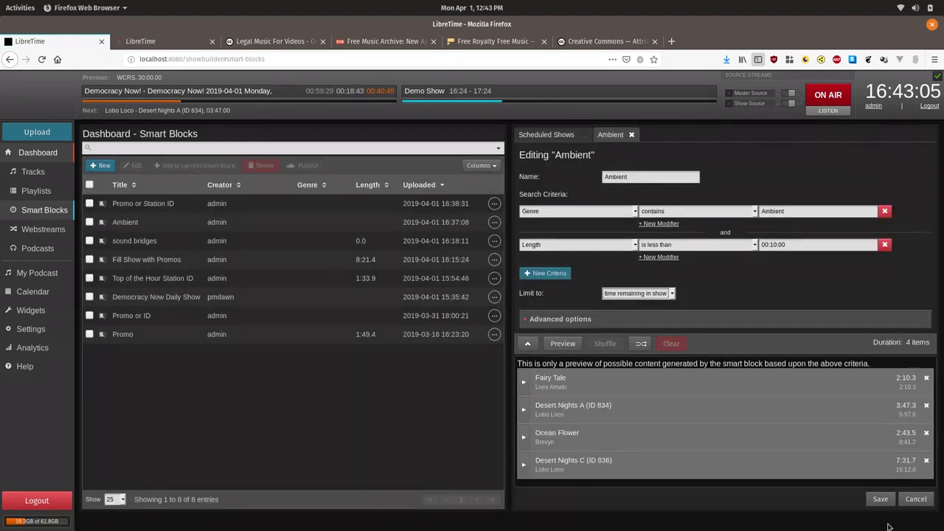
{"action": "left_click", "coordinate": [551, 323]}
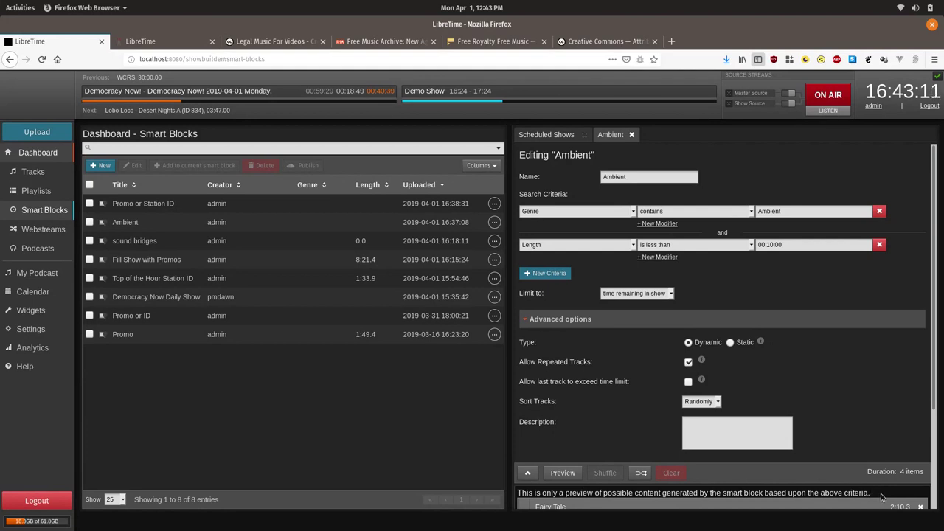
{"action": "scroll", "coordinate": [898, 388], "scroll_direction": "down", "scroll_amount": 3}
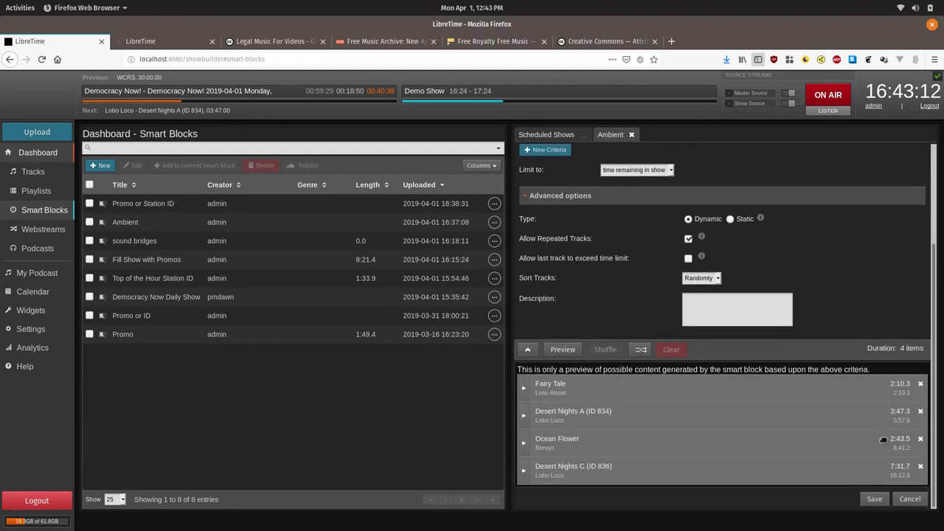
{"action": "left_click", "coordinate": [870, 501]}
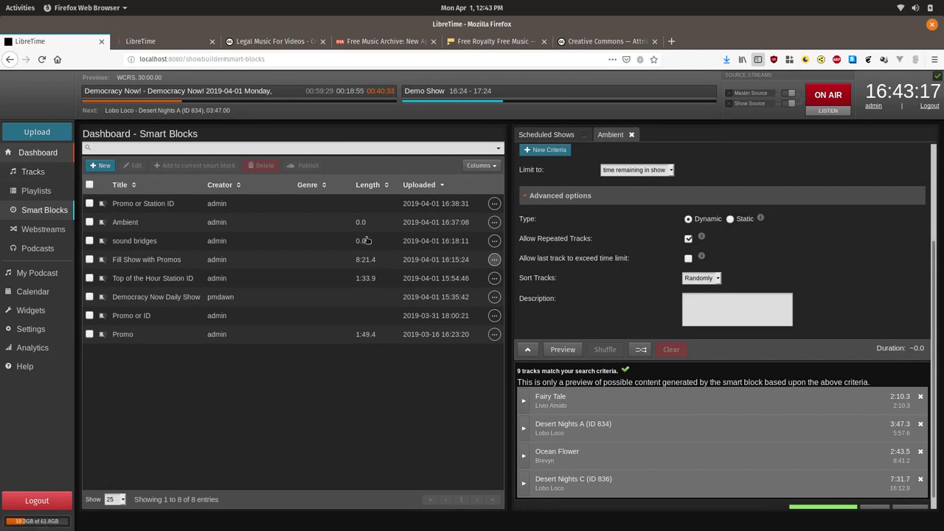
- Switch through Tracks, Playlists and Calendar, then scroll the dashboard's scheduled shows list
{"action": "left_click", "coordinate": [33, 172]}
{"action": "left_click", "coordinate": [46, 194]}
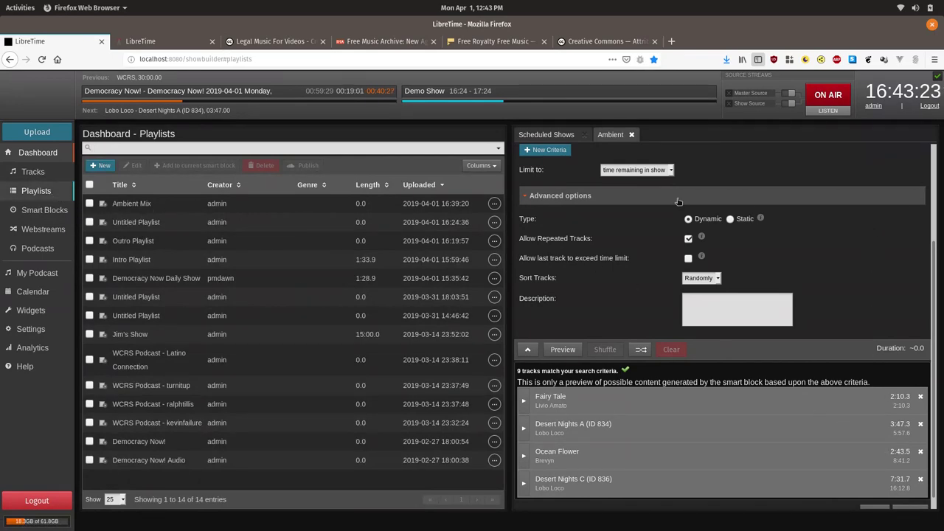
{"action": "left_click", "coordinate": [33, 291]}
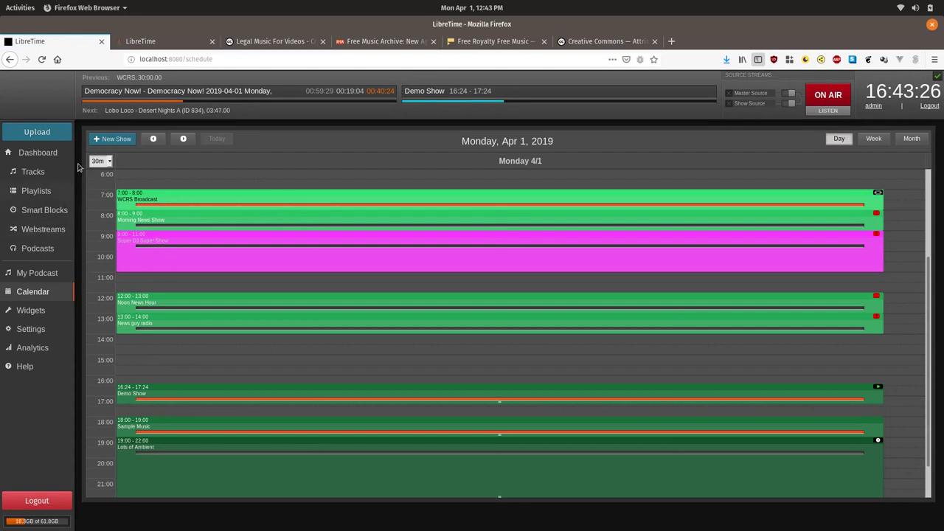
{"action": "left_click", "coordinate": [47, 151]}
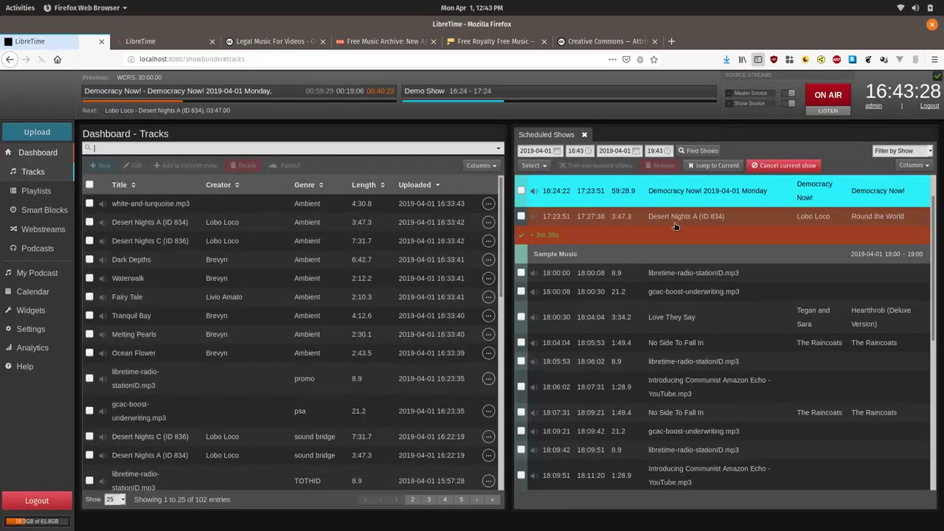
{"action": "scroll", "coordinate": [701, 235], "scroll_direction": "down", "scroll_amount": 10}
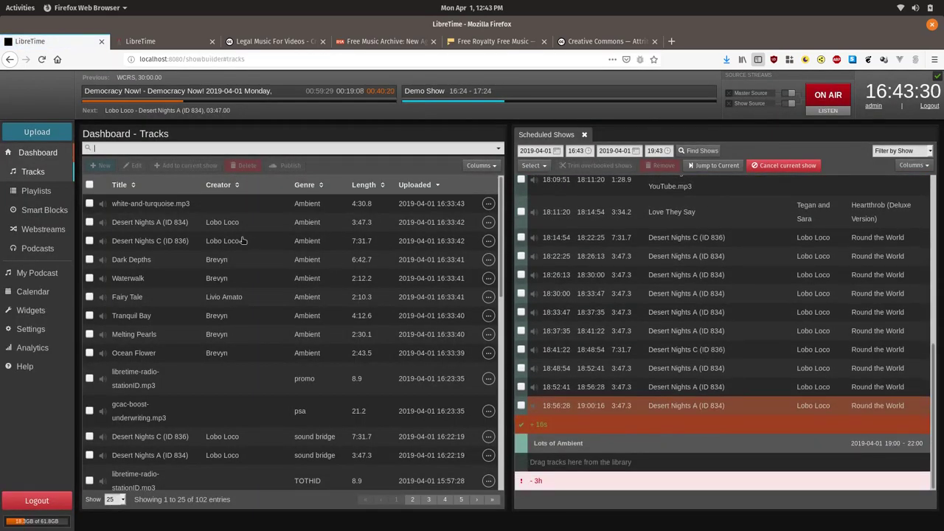
{"action": "left_click", "coordinate": [46, 194]}
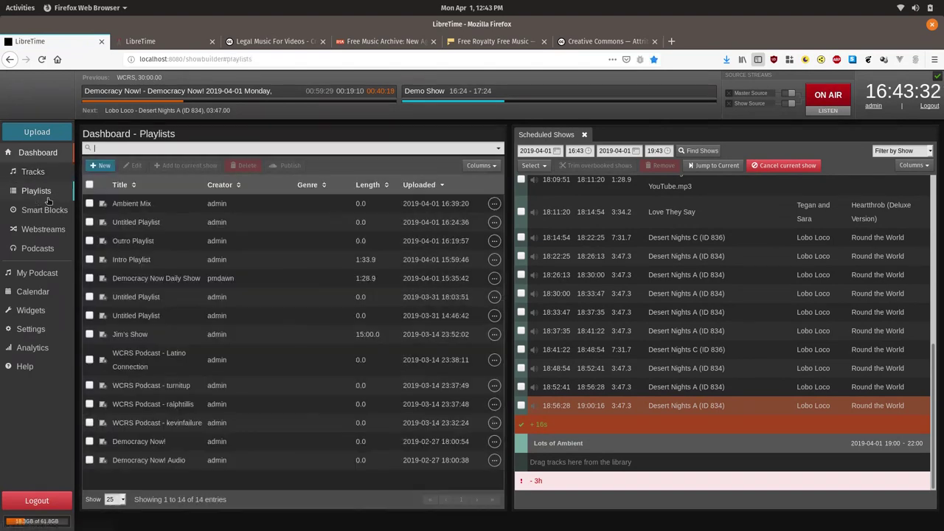
{"action": "left_click", "coordinate": [160, 205]}
{"action": "left_click_drag", "start_coordinate": [161, 205], "coordinate": [659, 460]}
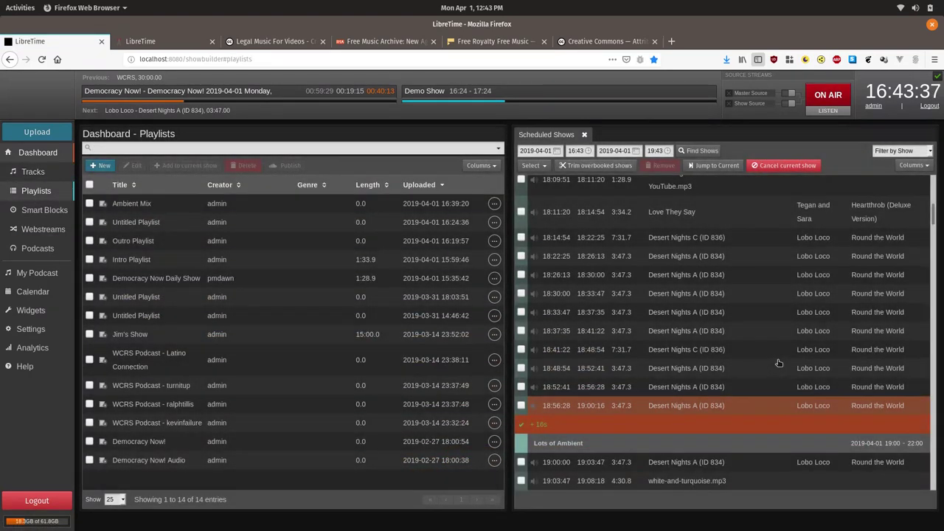
{"action": "scroll", "coordinate": [774, 357], "scroll_direction": "down", "scroll_amount": 5}
{"action": "scroll", "coordinate": [764, 353], "scroll_direction": "down", "scroll_amount": 15}
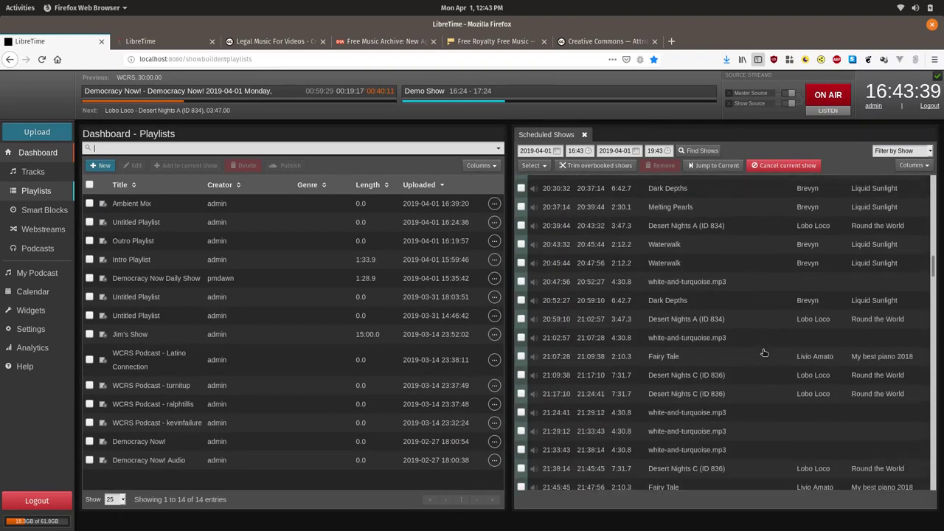
{"action": "scroll", "coordinate": [764, 354], "scroll_direction": "down", "scroll_amount": 10}
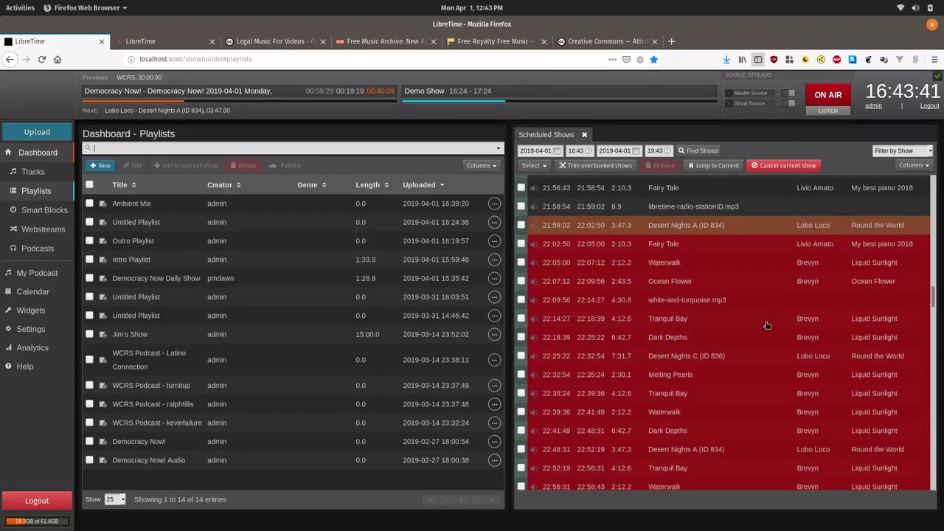
{"action": "scroll", "coordinate": [767, 326], "scroll_direction": "down", "scroll_amount": 15}
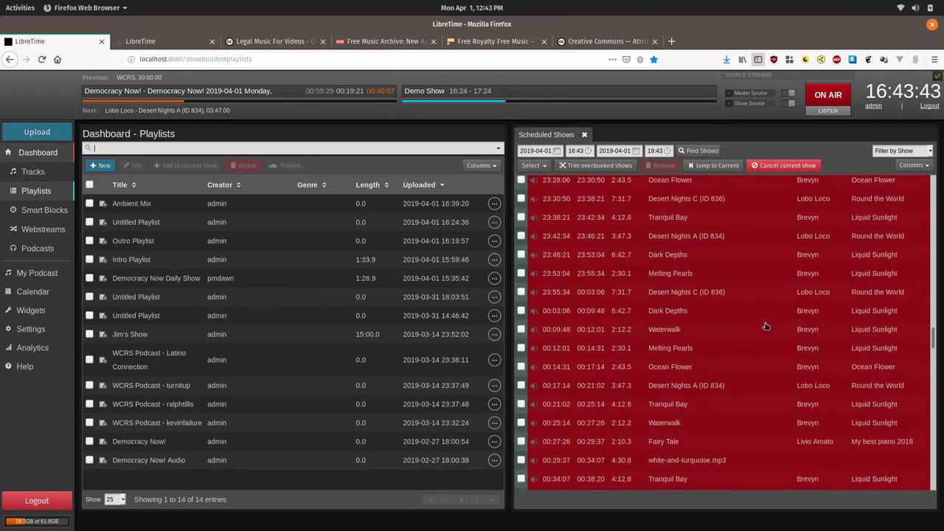
{"action": "scroll", "coordinate": [766, 326], "scroll_direction": "down", "scroll_amount": 15}
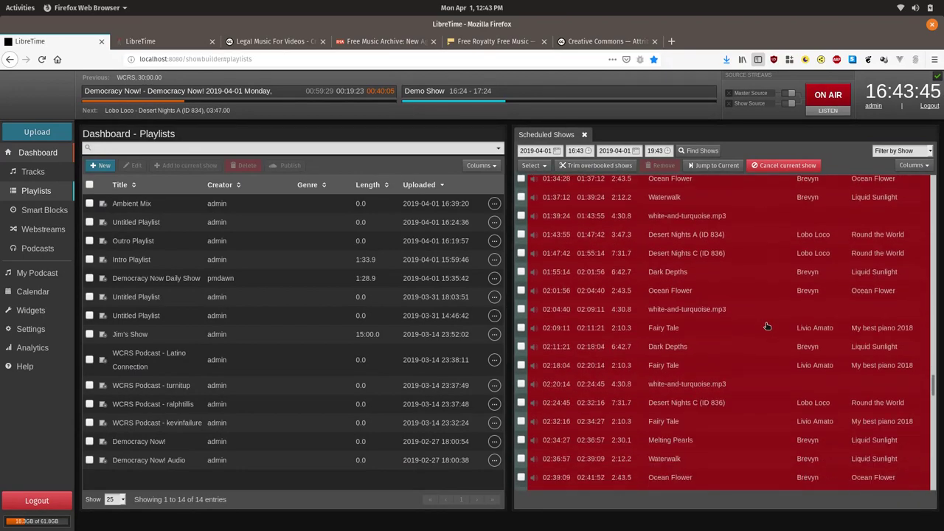
{"action": "scroll", "coordinate": [767, 325], "scroll_direction": "down", "scroll_amount": 15}
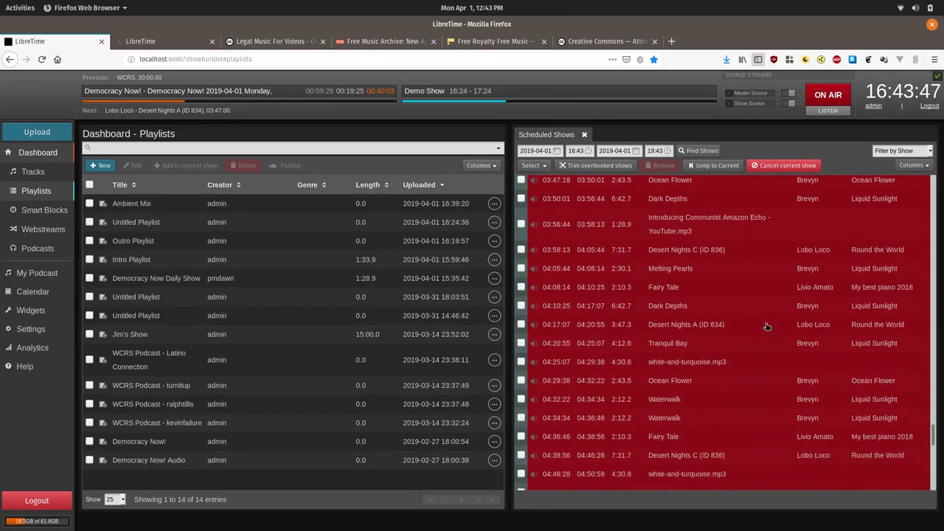
{"action": "scroll", "coordinate": [767, 325], "scroll_direction": "down", "scroll_amount": 10}
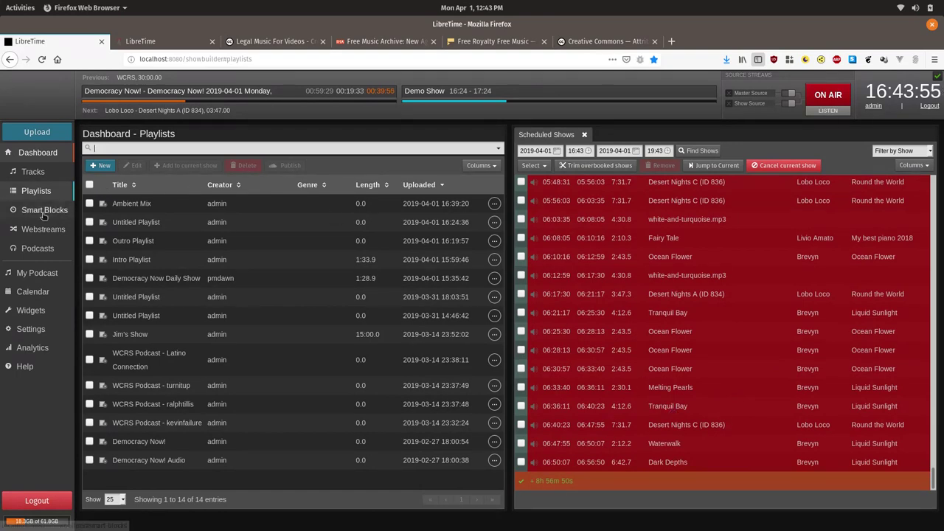
- Remove four blocks from Ambient Mix, keeping Promo or Station ID then Ambient, and save
{"action": "left_click", "coordinate": [141, 206]}
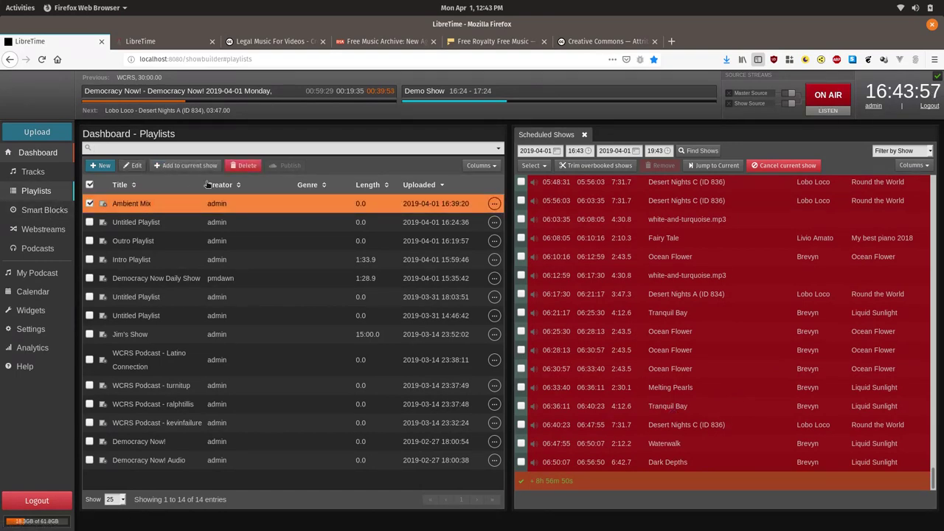
{"action": "double_click", "coordinate": [243, 194]}
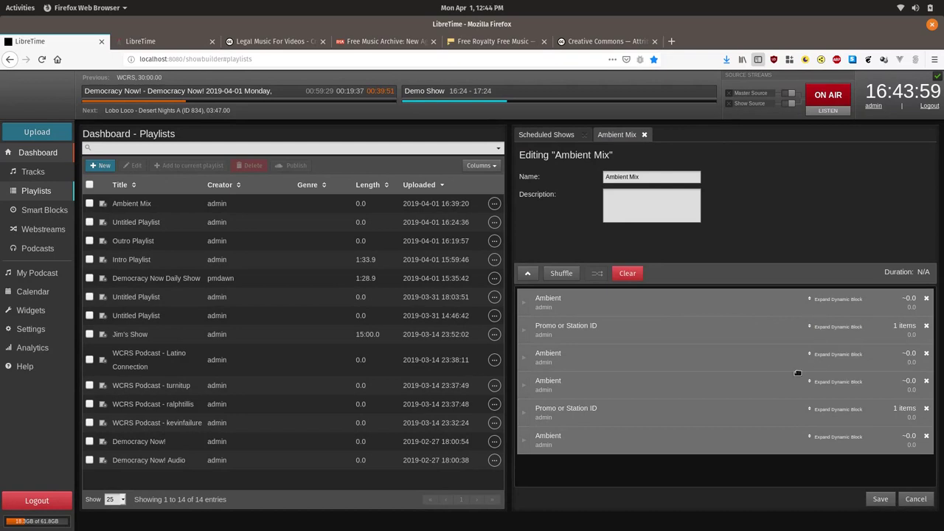
{"action": "left_click", "coordinate": [927, 327]}
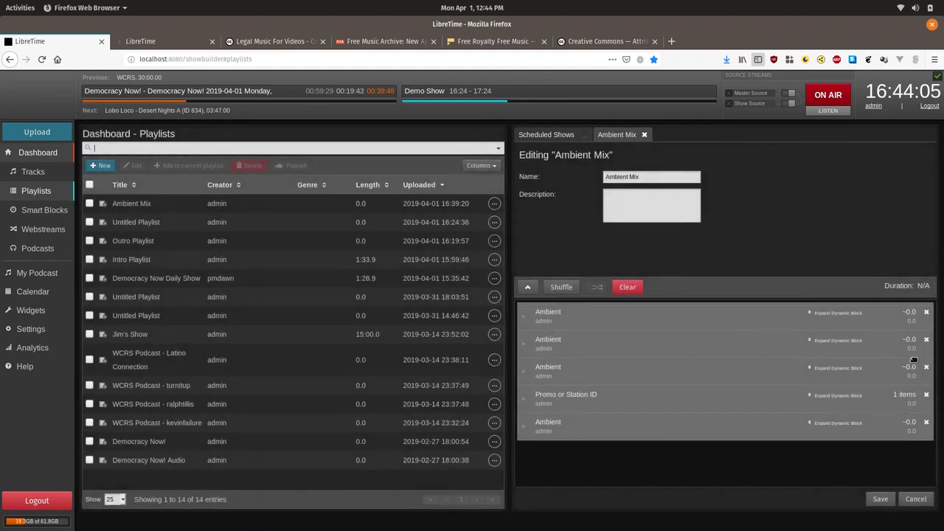
{"action": "left_click", "coordinate": [927, 342]}
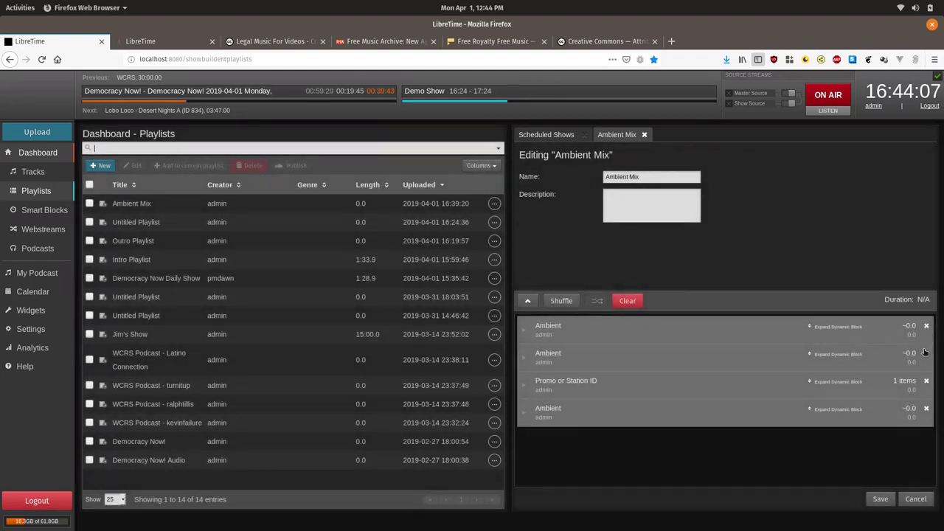
{"action": "left_click", "coordinate": [926, 366]}
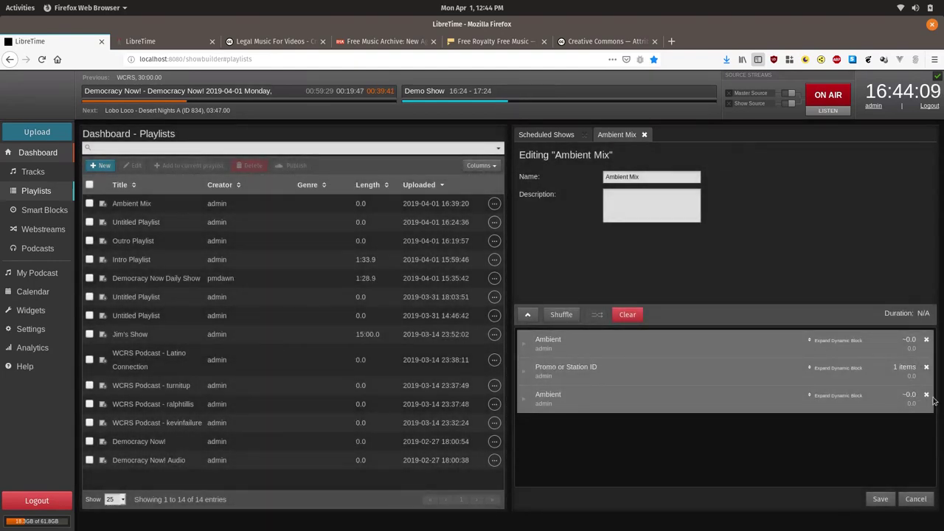
{"action": "left_click", "coordinate": [927, 399]}
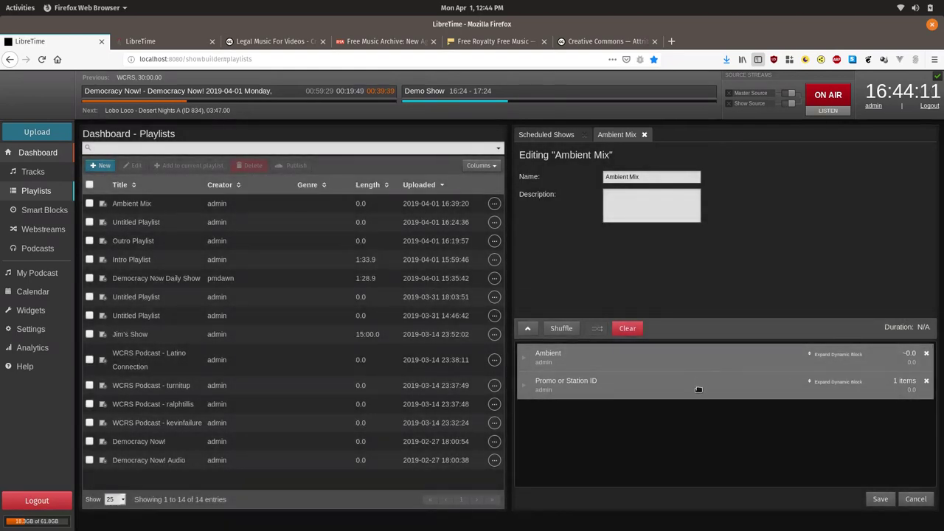
{"action": "left_click", "coordinate": [881, 498]}
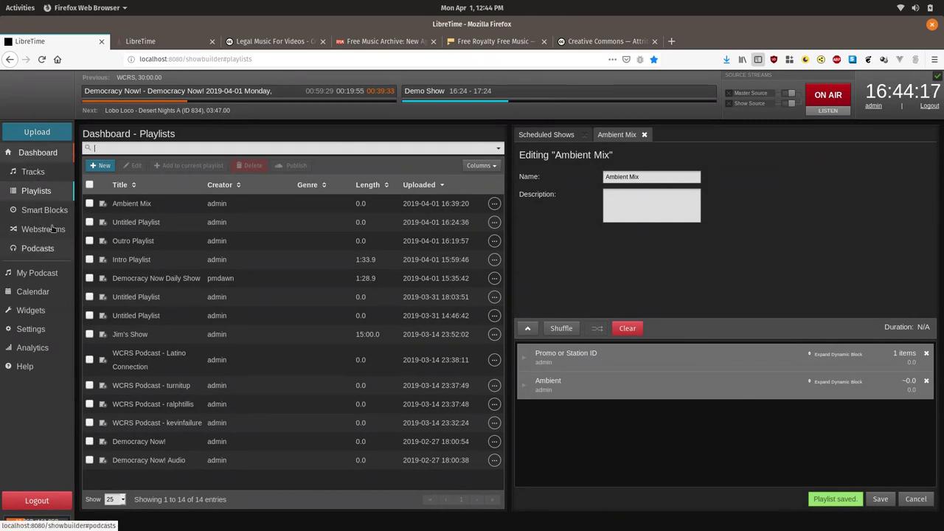
{"action": "left_click", "coordinate": [33, 171]}
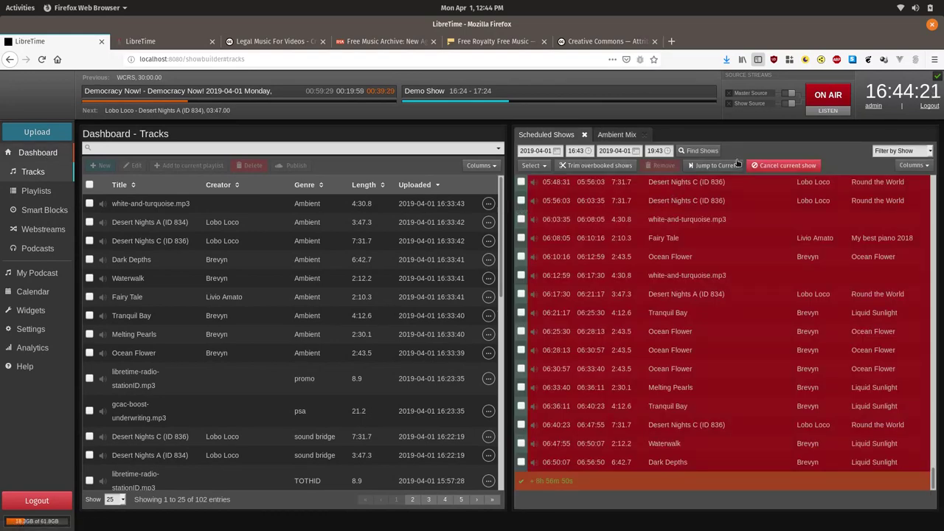
- Trim the overbooked shows, then select and remove every scheduled item from Lots of Ambient
{"action": "left_click", "coordinate": [575, 165]}
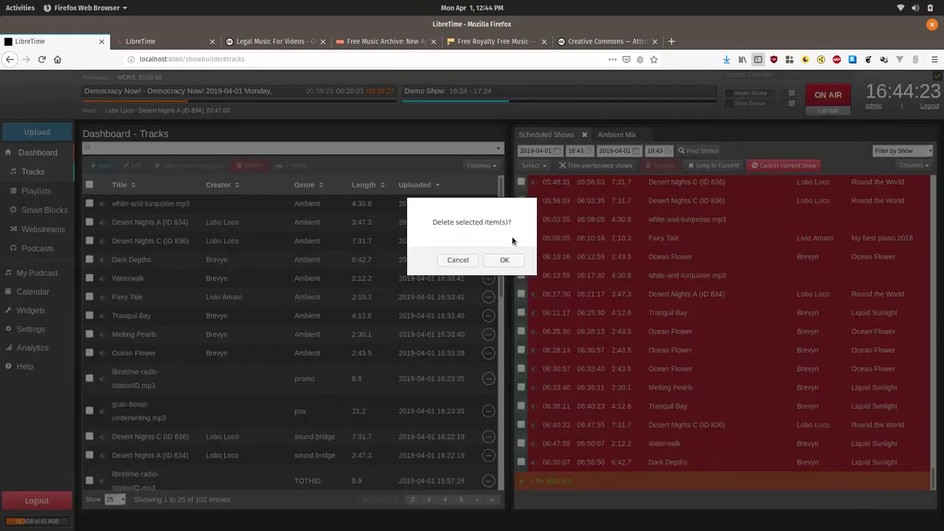
{"action": "left_click", "coordinate": [502, 259]}
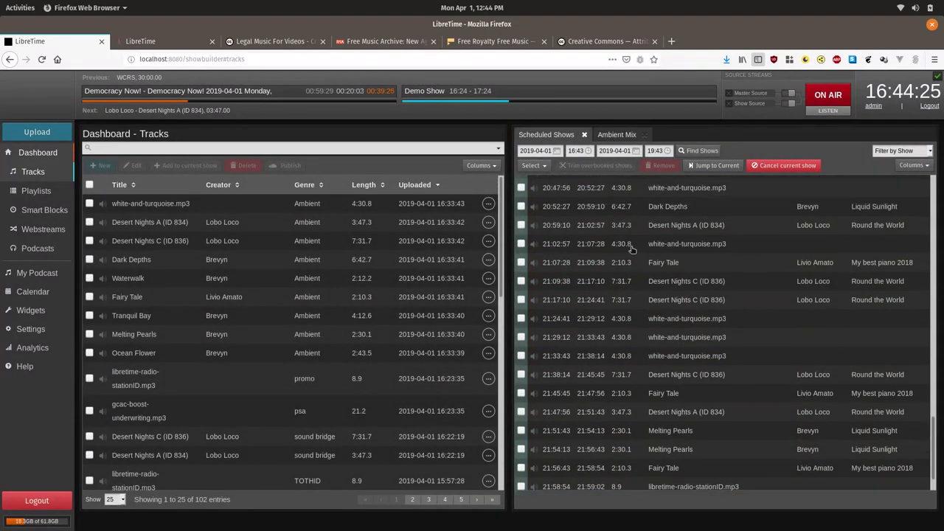
{"action": "left_click", "coordinate": [521, 462]}
{"action": "scroll", "coordinate": [587, 317], "scroll_direction": "up", "scroll_amount": 10}
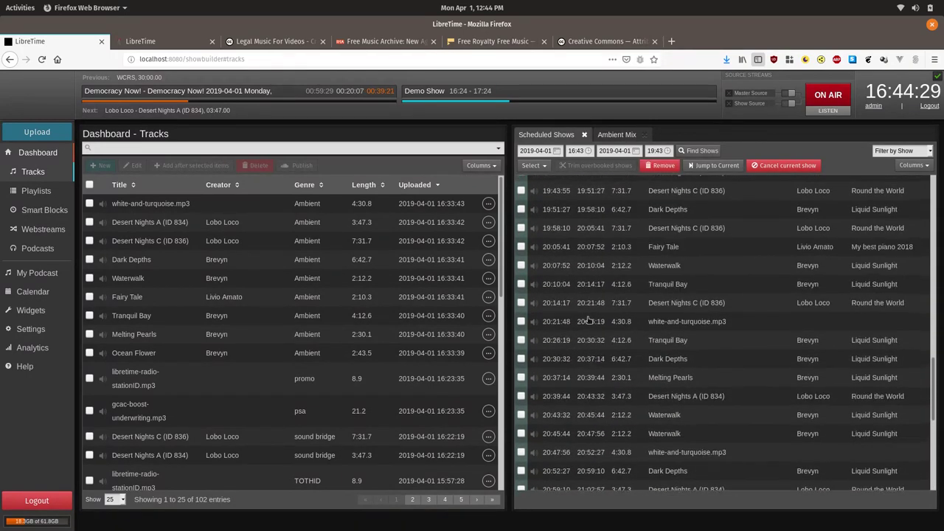
{"action": "scroll", "coordinate": [587, 317], "scroll_direction": "up", "scroll_amount": 5}
{"action": "left_click", "coordinate": [521, 330], "text": "shift"}
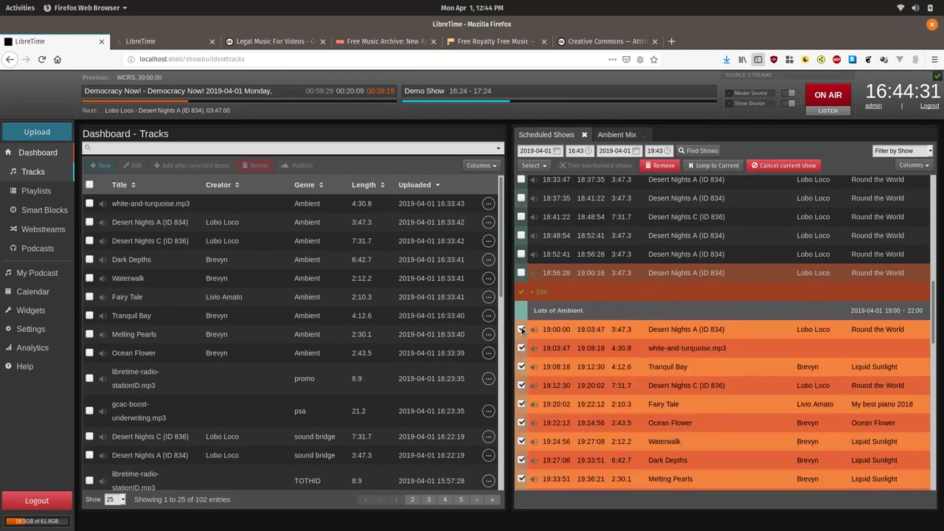
{"action": "left_click", "coordinate": [673, 169]}
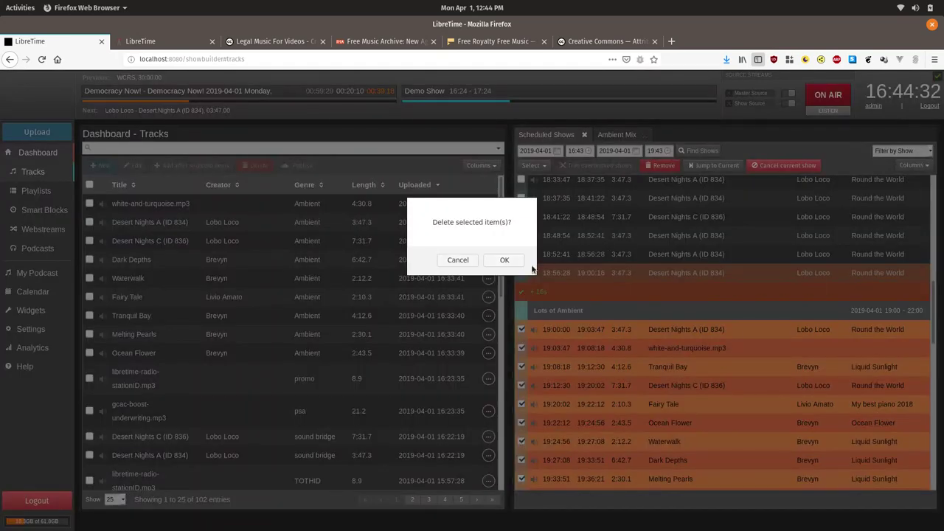
{"action": "left_click", "coordinate": [517, 263]}
- Schedule the Ambient Mix playlist into Lots of Ambient and append the Outro Playlist after it
{"action": "left_click", "coordinate": [39, 192]}
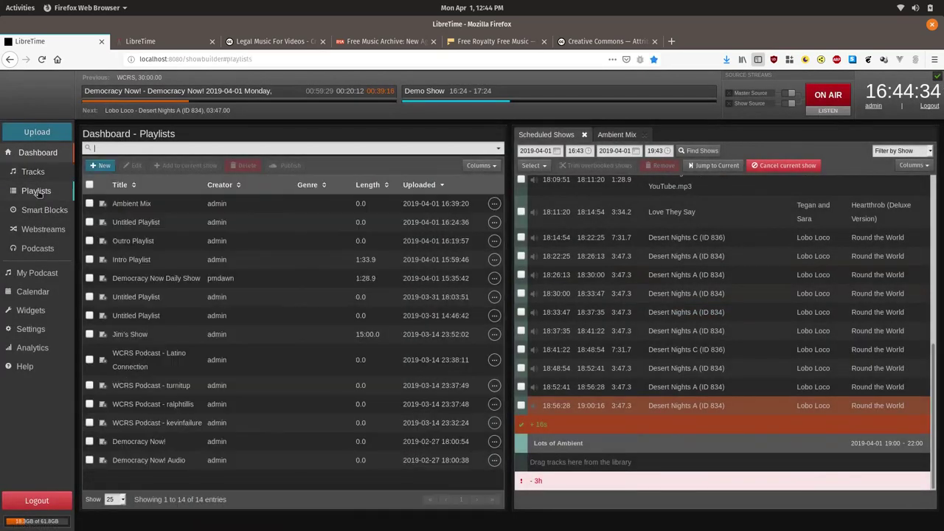
{"action": "left_click_drag", "start_coordinate": [288, 204], "coordinate": [581, 466]}
{"action": "scroll", "coordinate": [707, 361], "scroll_direction": "down", "scroll_amount": 6}
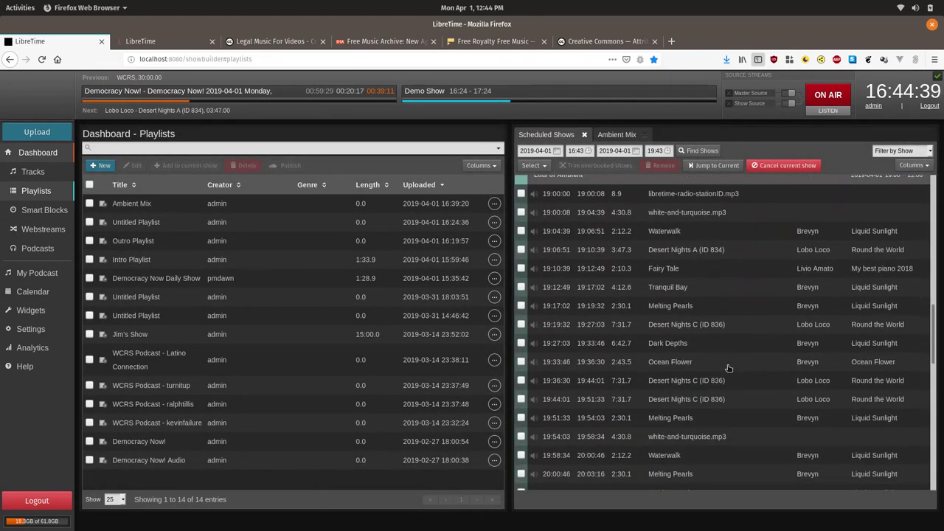
{"action": "scroll", "coordinate": [727, 369], "scroll_direction": "down", "scroll_amount": 15}
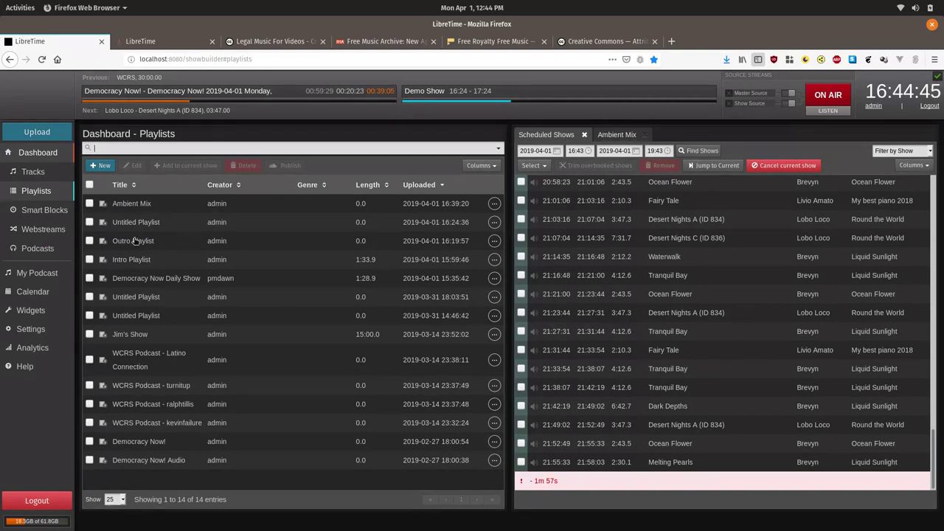
{"action": "left_click_drag", "start_coordinate": [135, 241], "coordinate": [668, 444]}
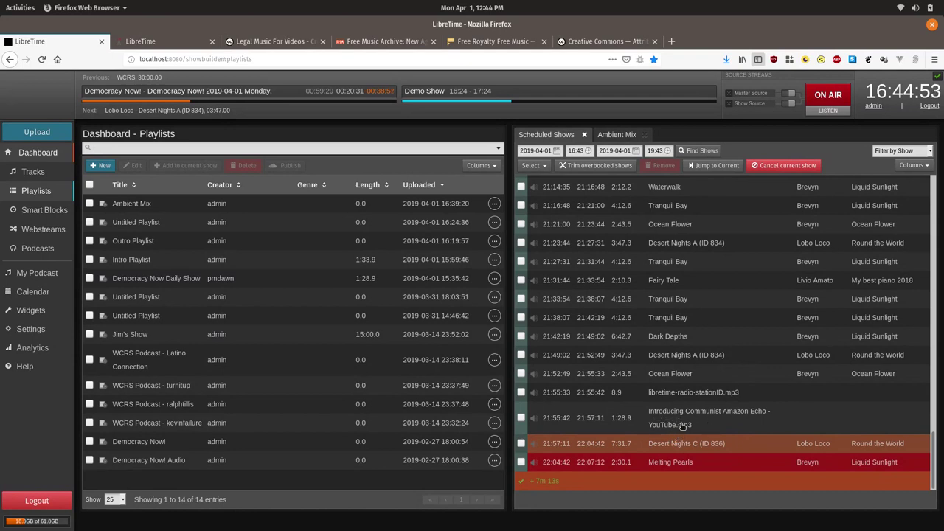
- Move Melting Pearls above the Introducing Communist Amazon Echo clip, to 21:55:42
{"action": "left_click", "coordinate": [521, 462]}
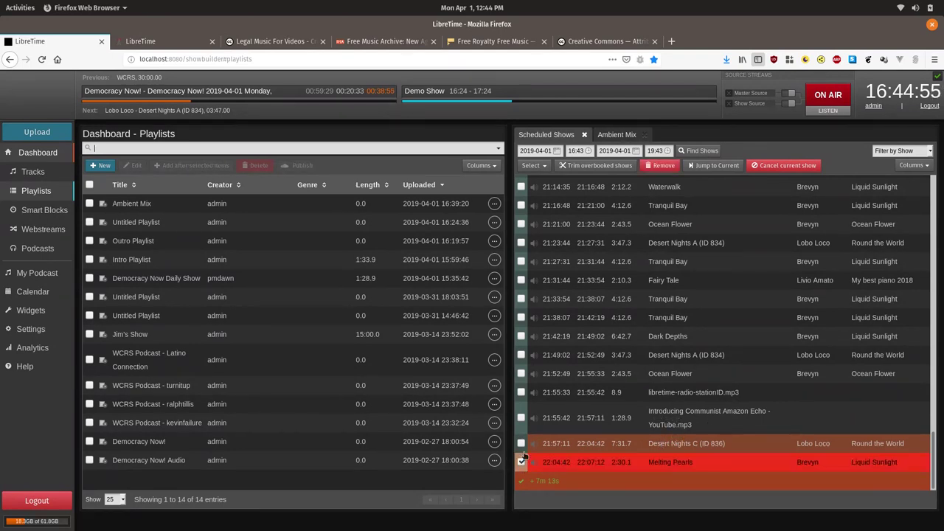
{"action": "left_click_drag", "start_coordinate": [574, 466], "coordinate": [579, 416]}
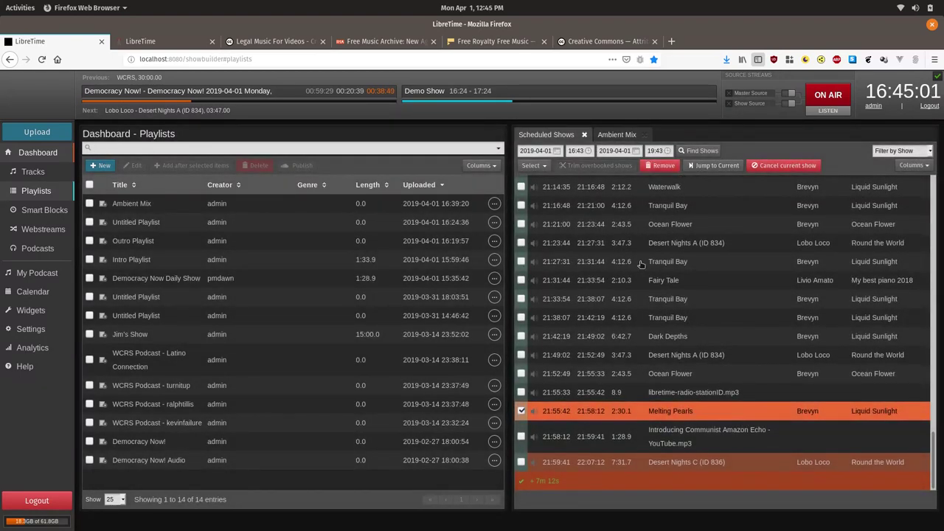
{"action": "scroll", "coordinate": [679, 265], "scroll_direction": "up", "scroll_amount": 2}
{"action": "scroll", "coordinate": [685, 267], "scroll_direction": "up", "scroll_amount": 10}
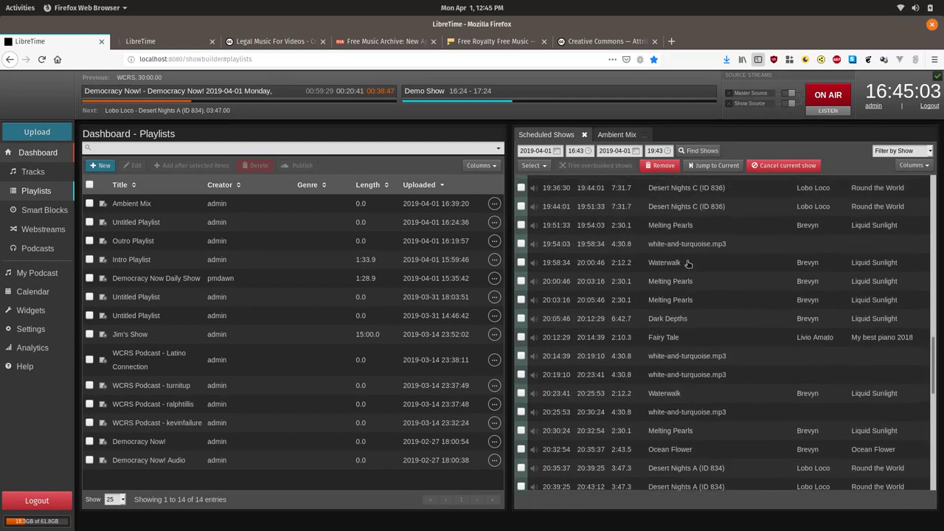
{"action": "scroll", "coordinate": [685, 264], "scroll_direction": "up", "scroll_amount": 5}
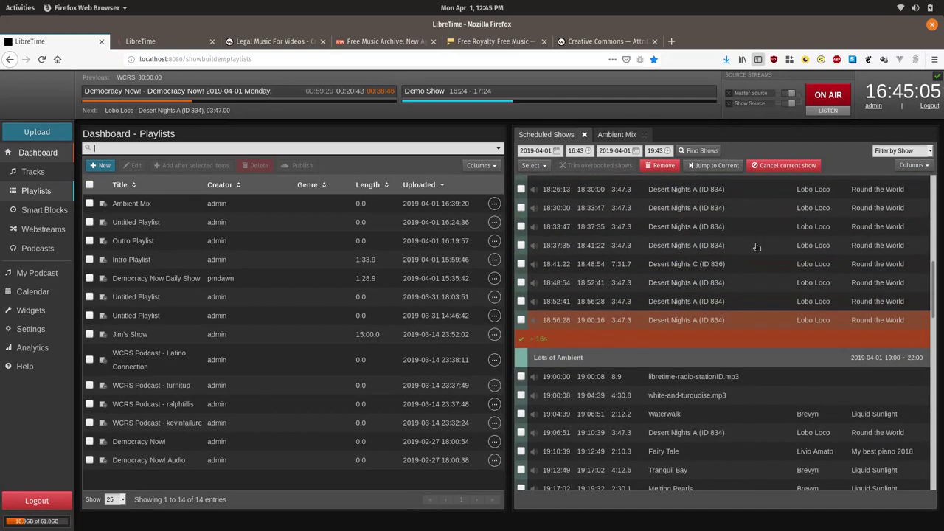